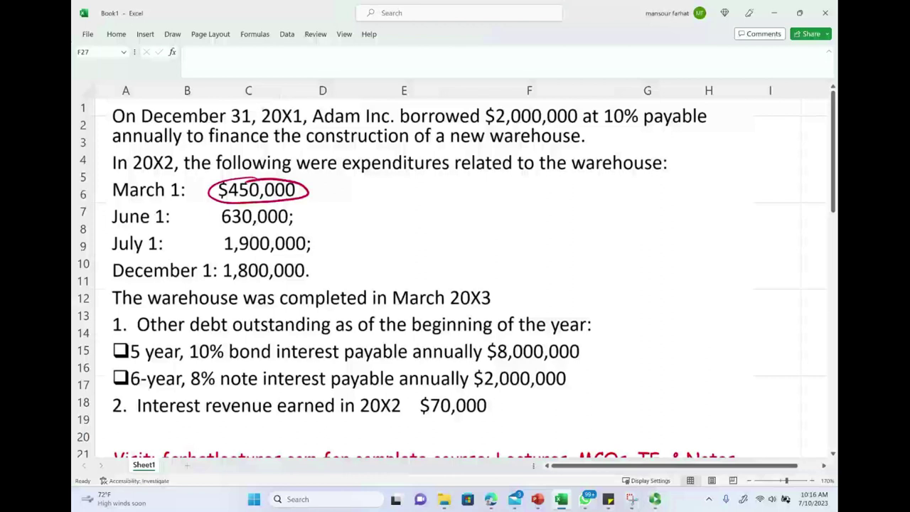
Step: Erase the red oval around the March 1 amount of $450,000 and handwrite "?? Interest" beside it in red ink
left_click(309, 193)
left_click_drag(300, 183, 306, 193)
mouse_move(311, 183)
left_mouse_down()
mouse_move(316, 193)
mouse_move(393, 186)
left_mouse_up()
left_click_drag(396, 177, 397, 190)
left_click_drag(391, 181, 399, 181)
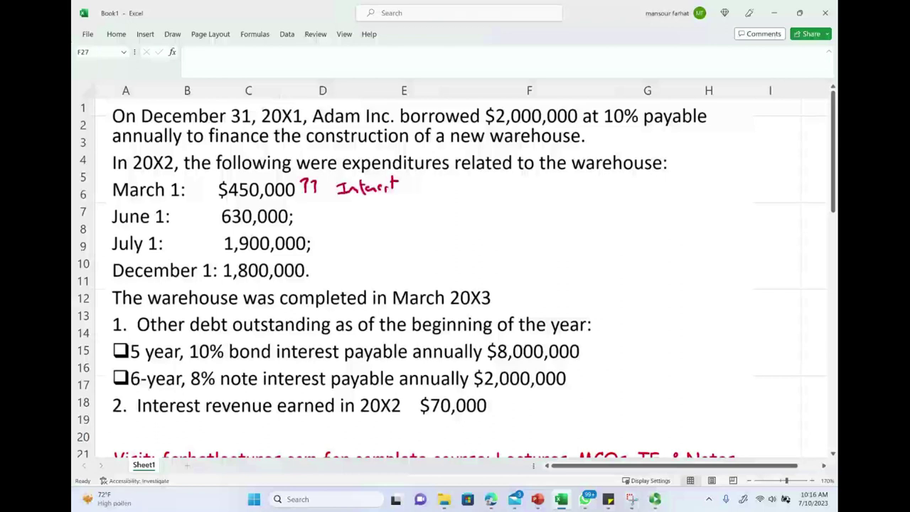
Step: Mark the $2,000,000 loan, its 10% rate, the March 1 date and the $450,000 expenditure in red ink
mouse_move(522, 102)
left_mouse_down()
mouse_move(489, 126)
mouse_move(497, 100)
left_mouse_up()
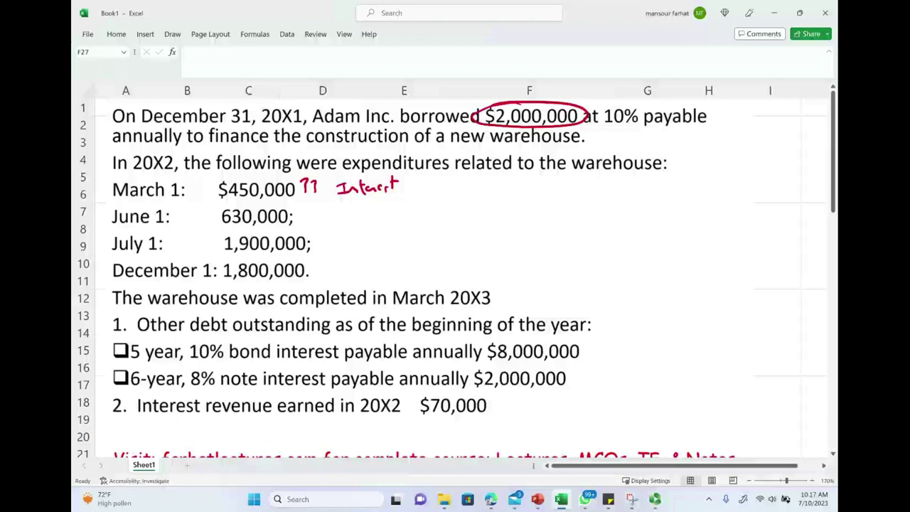
left_click_drag(606, 123, 643, 130)
mouse_move(113, 203)
left_mouse_down()
mouse_move(195, 204)
mouse_move(166, 178)
mouse_move(105, 183)
mouse_move(112, 203)
left_mouse_up()
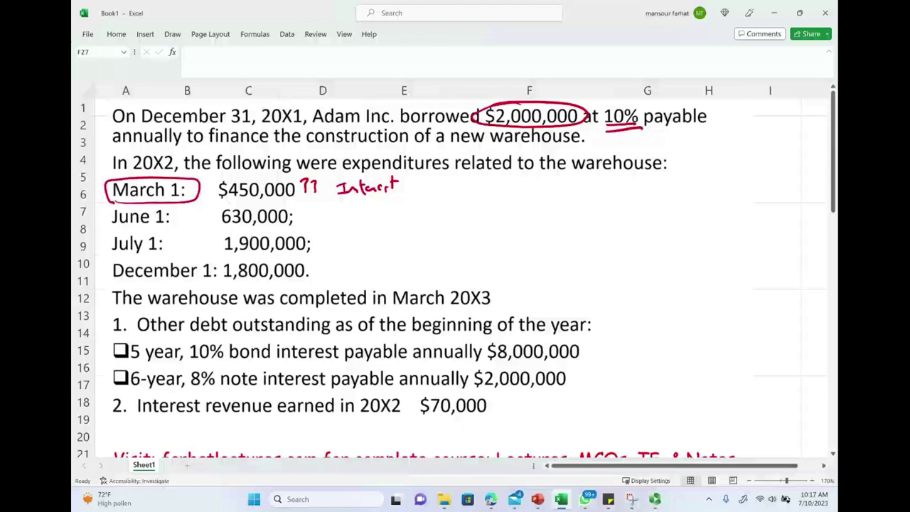
left_click_drag(219, 202, 300, 199)
Step: Set the font colour of the hidden March 1 date in cell B24 to Automatic black
scroll(411, 377, "down", 3)
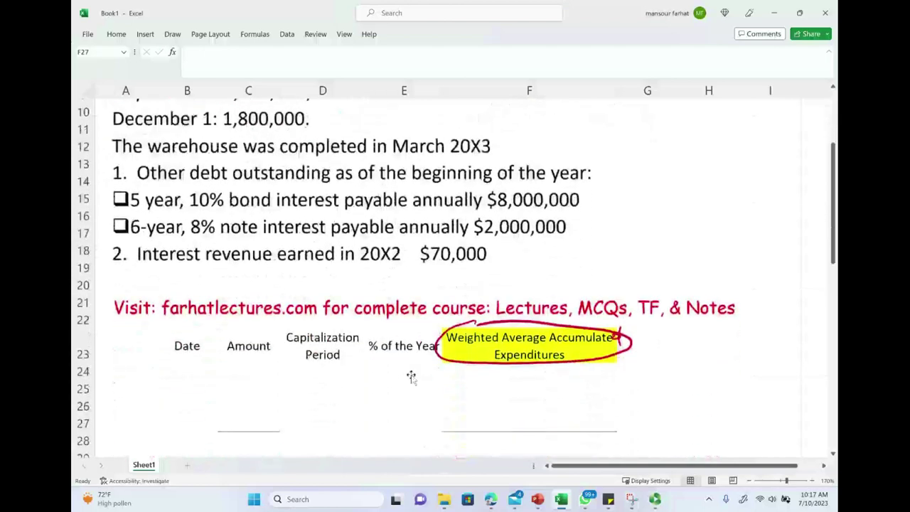
left_click(195, 365)
right_click(198, 367)
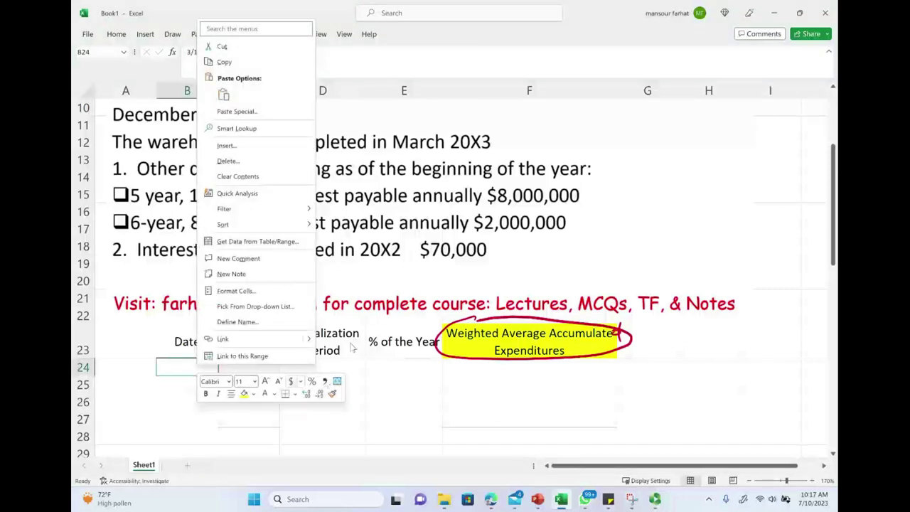
key("Escape")
left_click(116, 34)
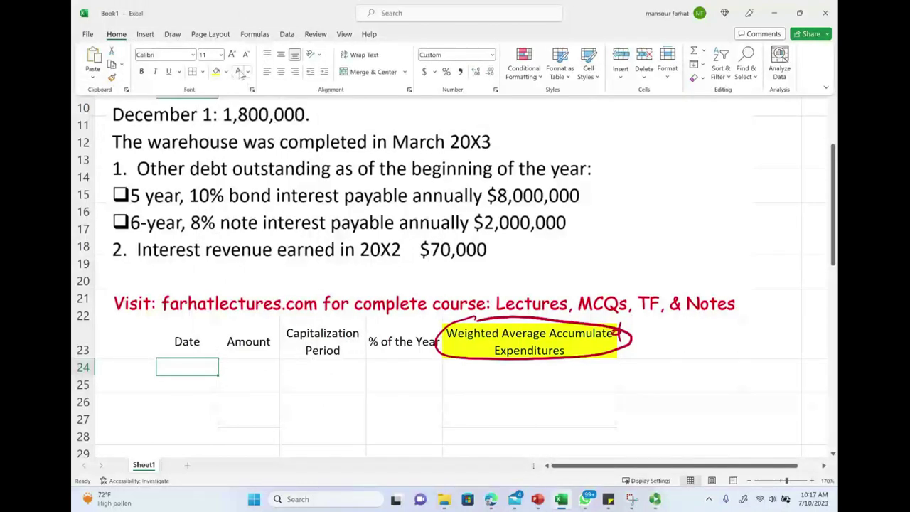
left_click(247, 71)
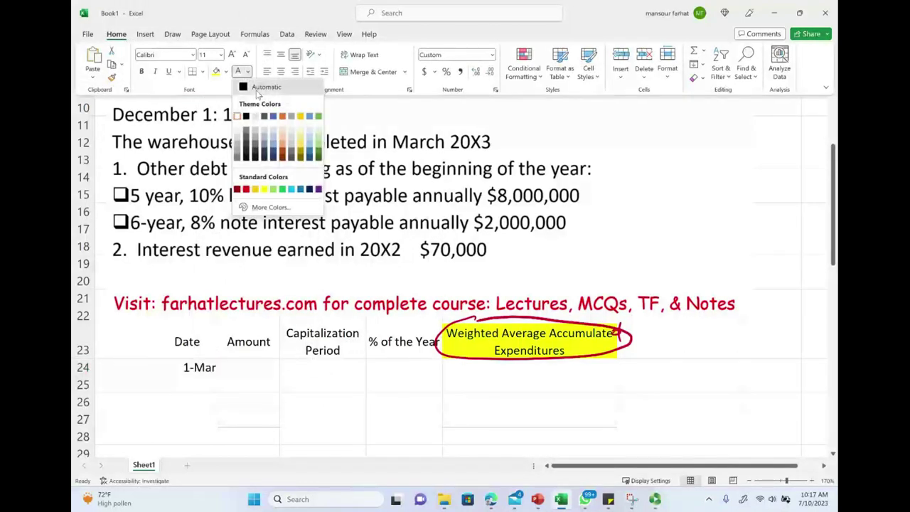
left_click(258, 94)
Step: Set the font colour of the hidden 450,000 amount in cell C24 to black
left_click(262, 368)
left_click(263, 365)
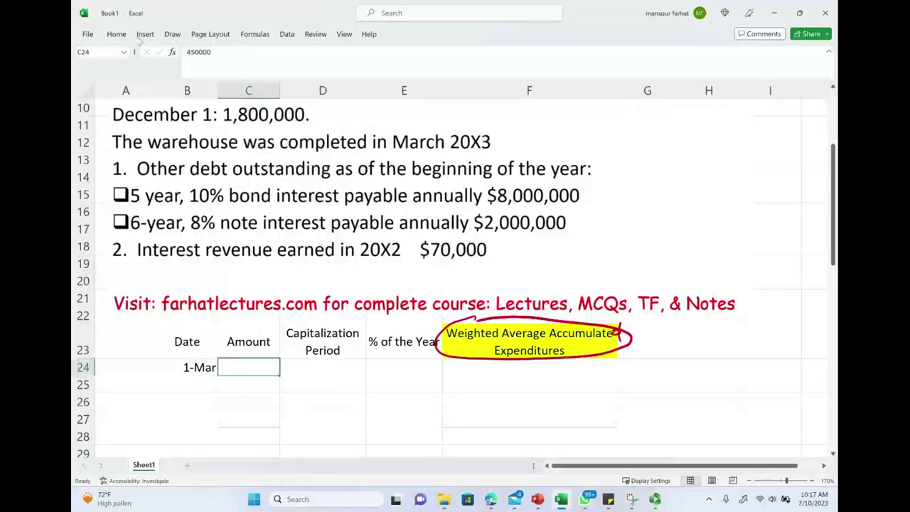
left_click(116, 34)
left_click(237, 72)
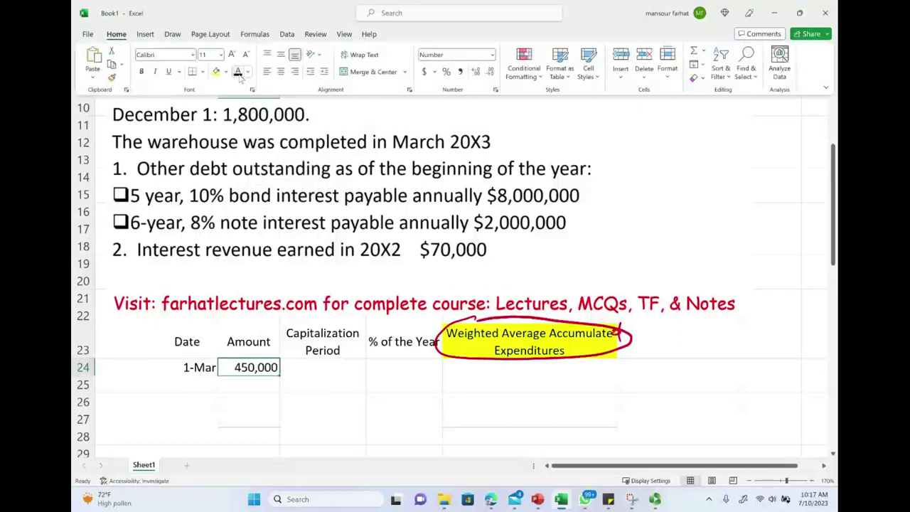
Step: Select cell D24 and underline both words of the Capitalization Period header in red ink, removing the box around the March date
left_click(328, 372)
left_click(327, 369)
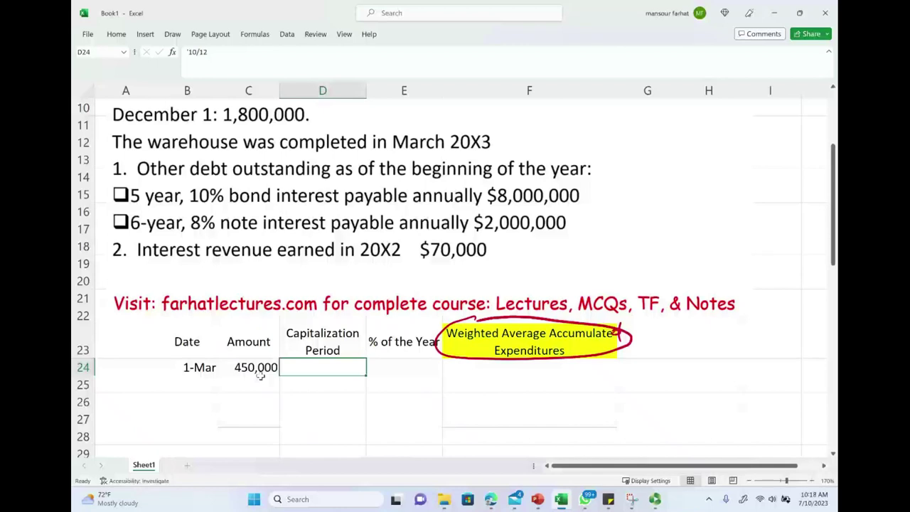
mouse_move(179, 374)
left_mouse_down()
mouse_move(217, 356)
mouse_move(177, 373)
left_mouse_up()
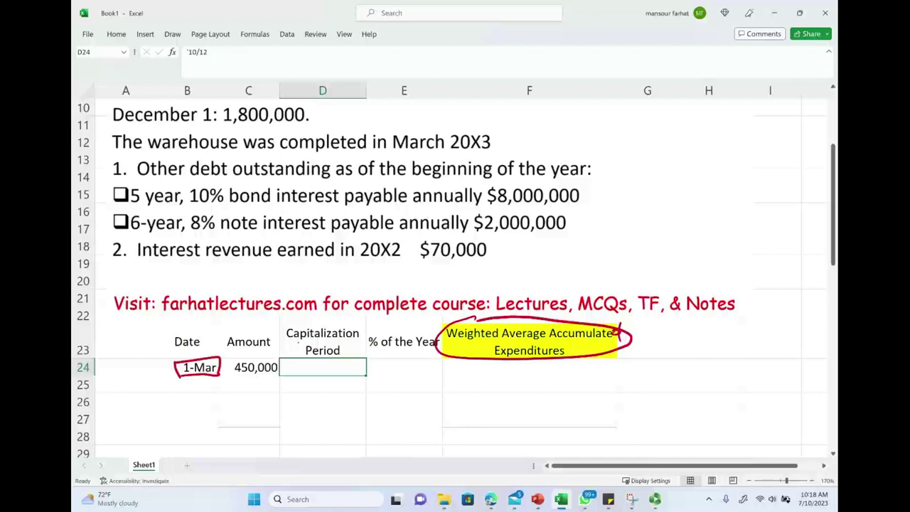
left_click_drag(287, 340, 359, 339)
left_click_drag(303, 356, 344, 355)
mouse_move(262, 351)
left_mouse_down()
mouse_move(233, 376)
mouse_move(265, 350)
left_mouse_up()
key("ctrl+z")
key("ctrl+z")
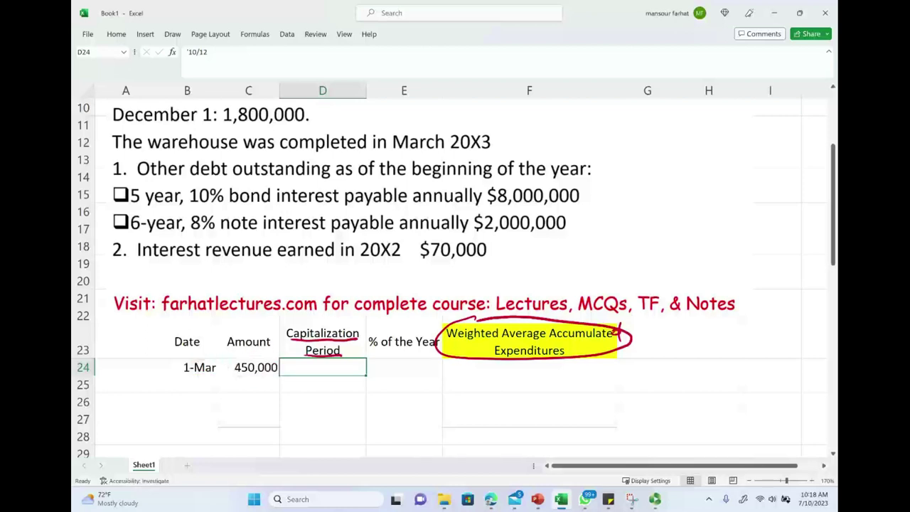
Step: Show the 10/12 capitalization period in cell D24 in black font and box it in red ink
left_click(116, 34)
type("10/12")
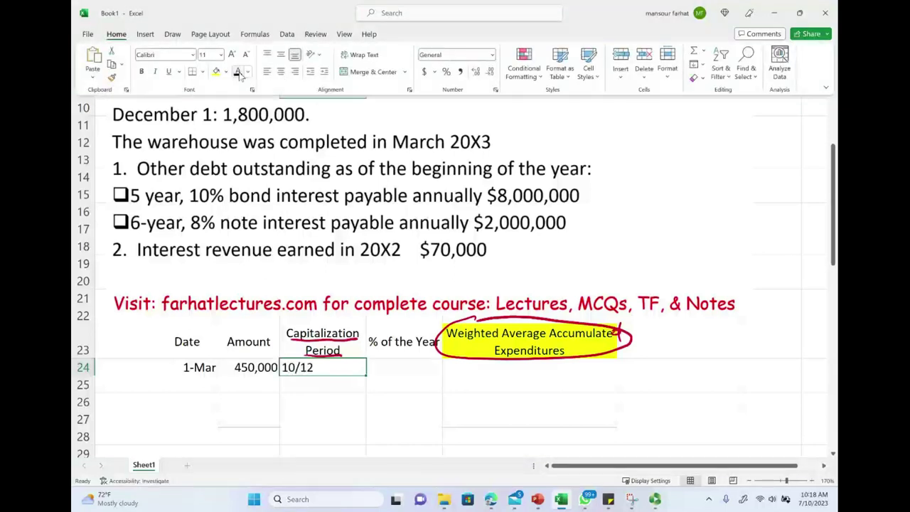
mouse_move(283, 371)
left_mouse_down()
mouse_move(315, 359)
mouse_move(283, 372)
left_mouse_up()
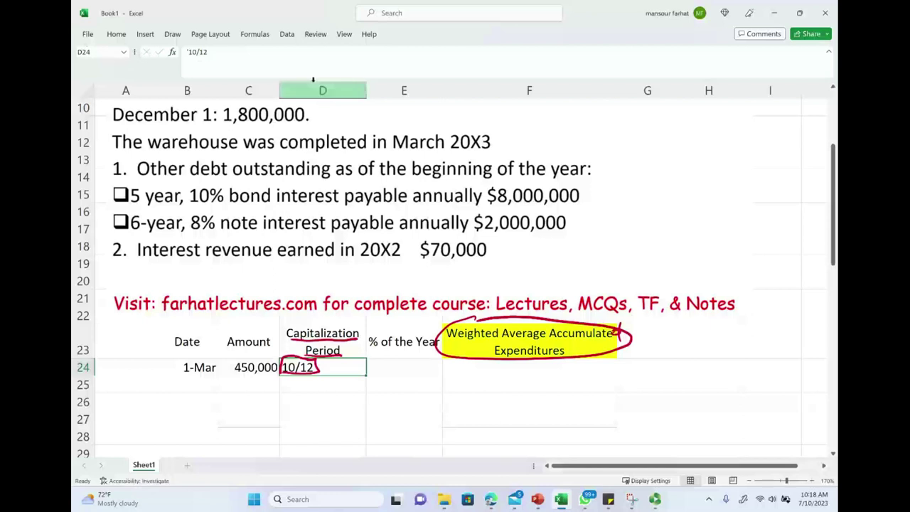
Step: Set the font colour of the hidden March year percentage in cell E24 to black
left_click(409, 364)
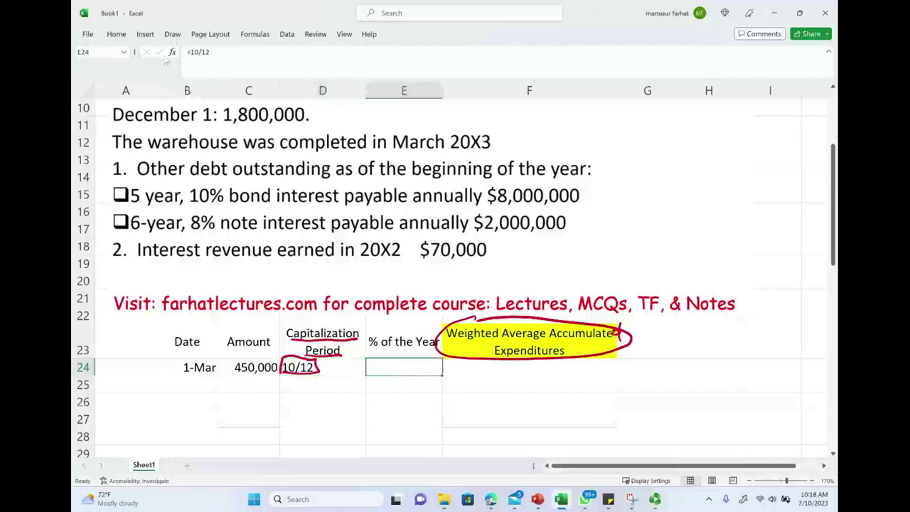
left_click(145, 34)
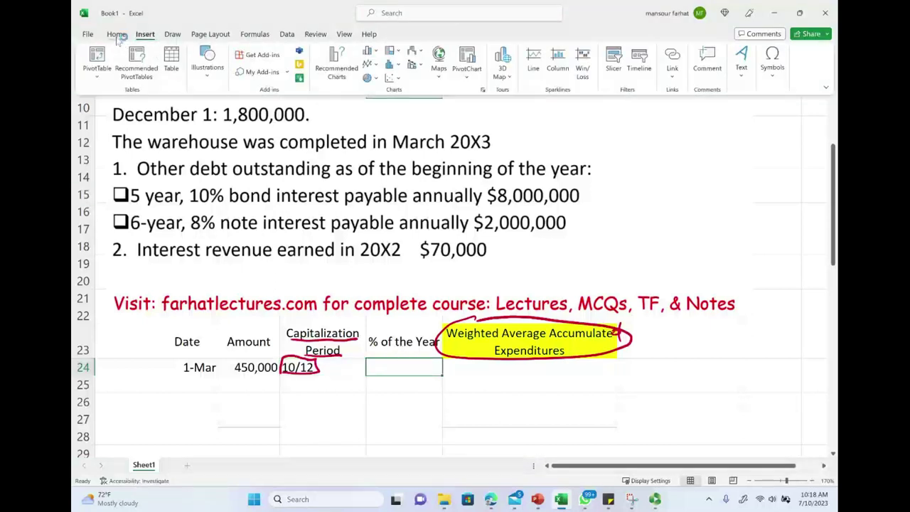
left_click(116, 34)
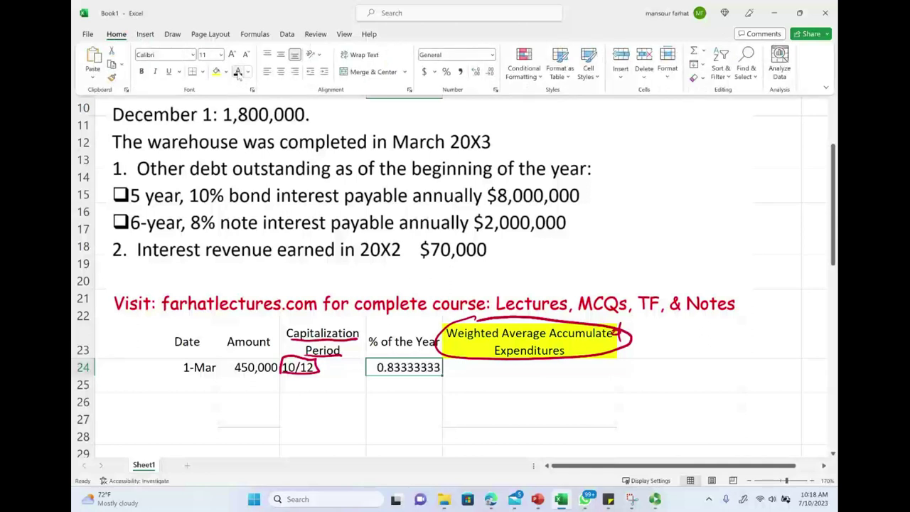
Step: Draw a red arrow from 10/12 to the circled year percentage, and erase the ovals and box around the table cells
left_click_drag(324, 367, 363, 368)
mouse_move(355, 365)
left_mouse_down()
mouse_move(416, 376)
mouse_move(381, 358)
left_mouse_up()
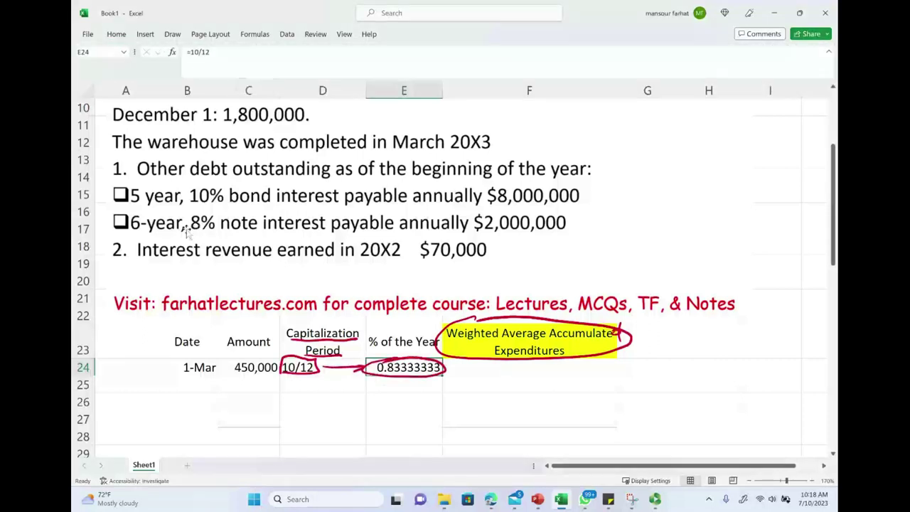
mouse_move(468, 356)
left_mouse_down()
mouse_move(369, 389)
mouse_move(271, 381)
left_mouse_up()
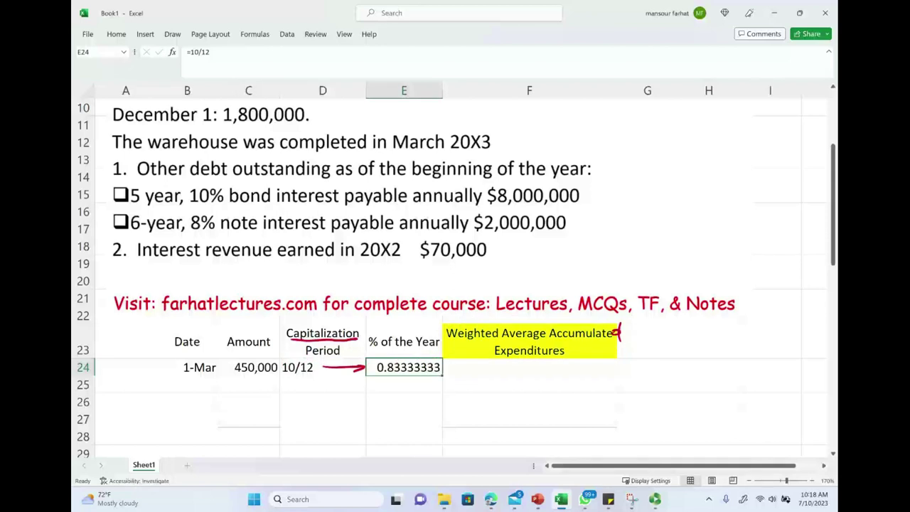
Step: Set the font colour of the weighted average result in F24 to black and check its formula =C24*E24
left_click(520, 366)
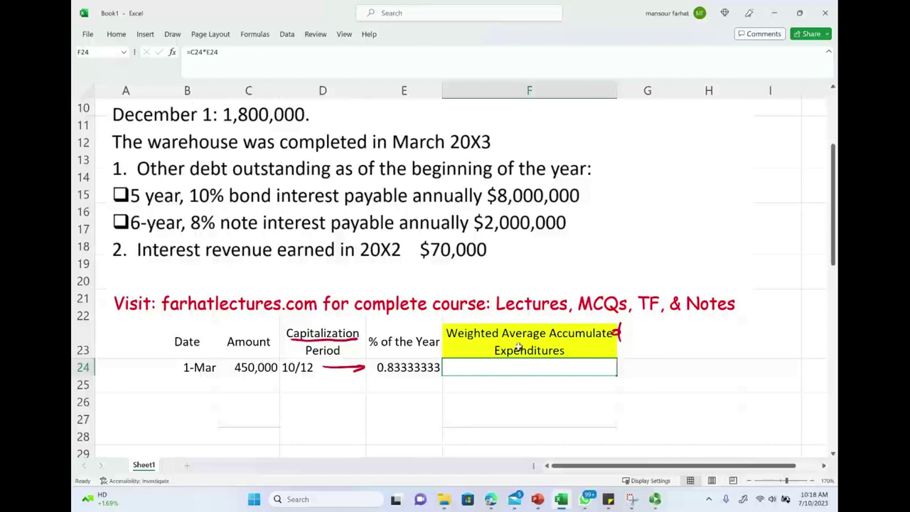
right_click(532, 364)
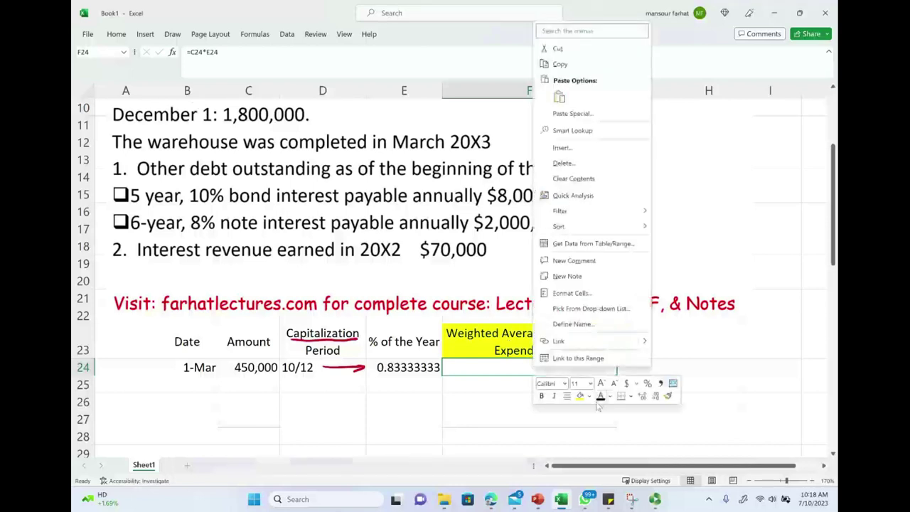
left_click(486, 397)
double_click(593, 370)
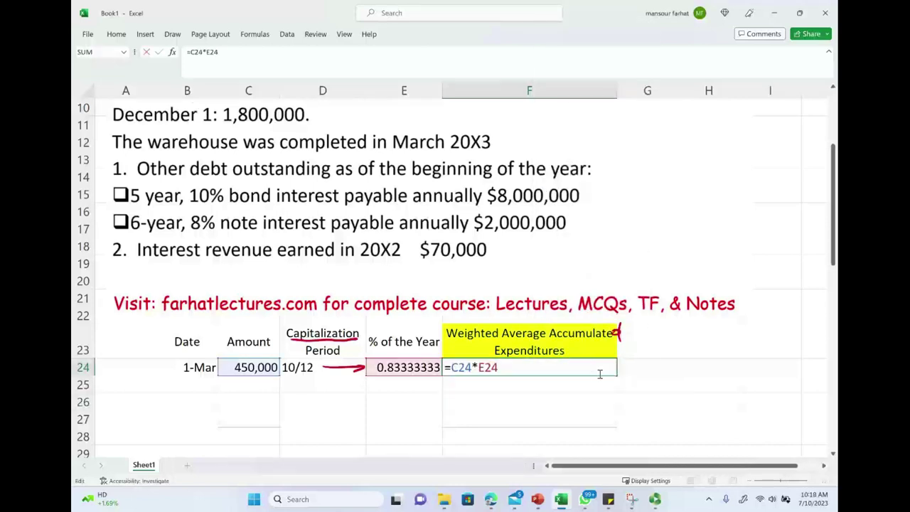
key("Escape")
Step: Circle the March amount in red ink, link it towards the year percentage, and undo the ink marks on row 24
mouse_move(256, 356)
left_mouse_down()
mouse_move(231, 374)
mouse_move(283, 361)
mouse_move(257, 353)
left_mouse_up()
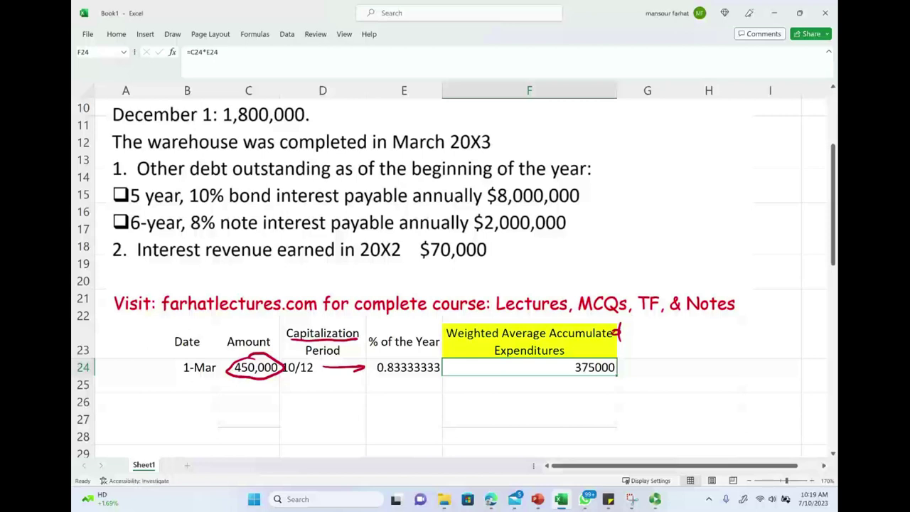
mouse_move(271, 360)
left_mouse_down()
mouse_move(359, 352)
mouse_move(365, 362)
left_mouse_up()
key("ctrl+z")
key("ctrl+z")
key("ctrl+z")
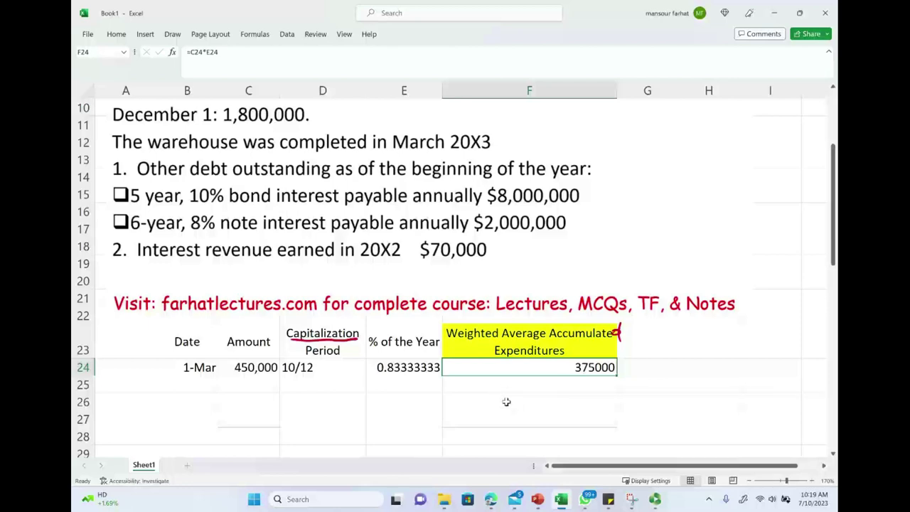
Step: Mark the June 1 date and its 630,000 expenditure in the problem text in red ink
scroll(506, 401, "up", 3)
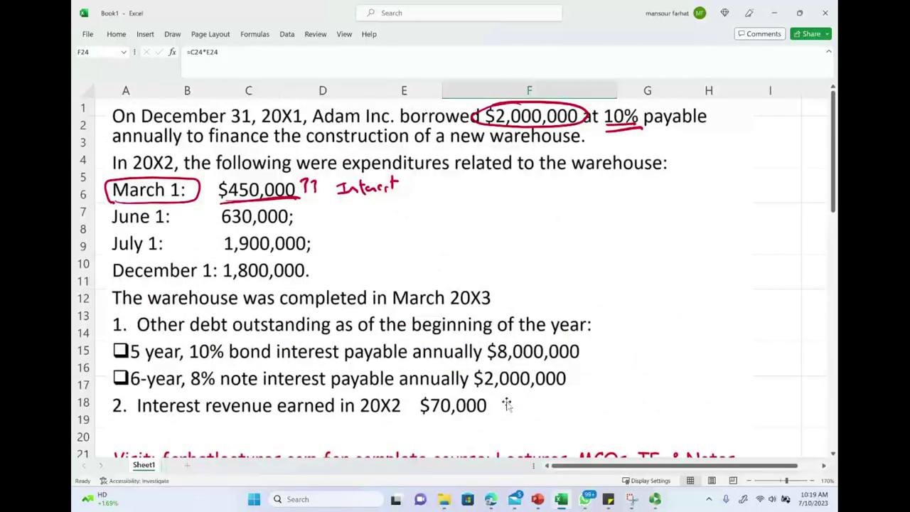
left_click_drag(115, 227, 172, 229)
mouse_move(254, 203)
left_mouse_down()
mouse_move(264, 229)
mouse_move(221, 205)
left_mouse_up()
Step: Set the font colour of the June 1 date in B25 and the 630000 amount in C25 to black
scroll(455, 285, "down", 5)
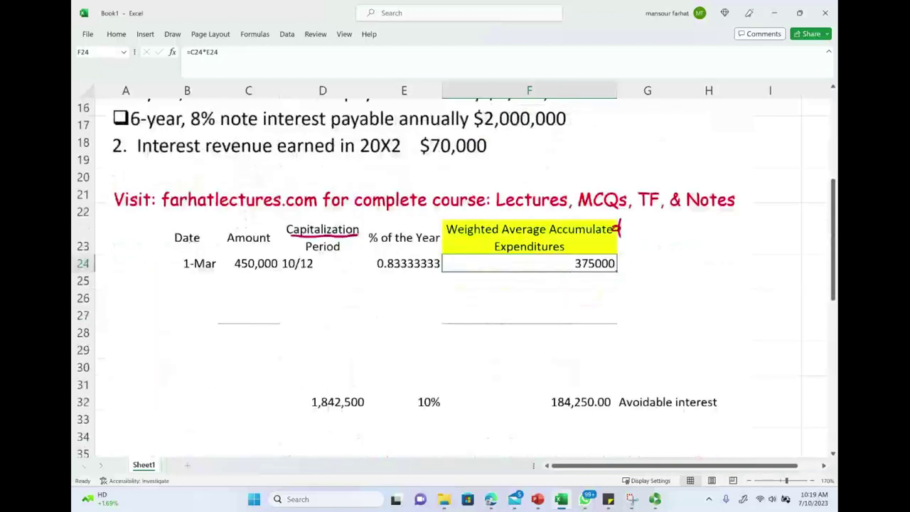
left_click(200, 283)
right_click(201, 285)
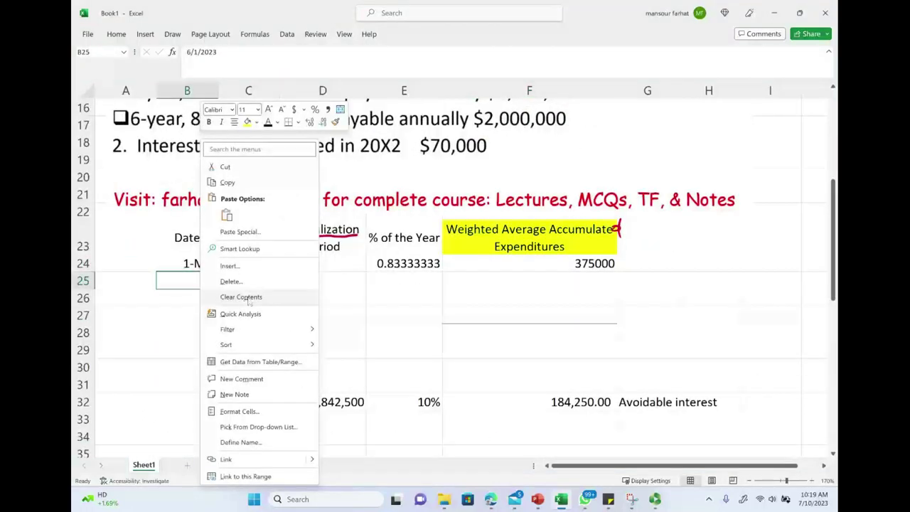
key("Escape")
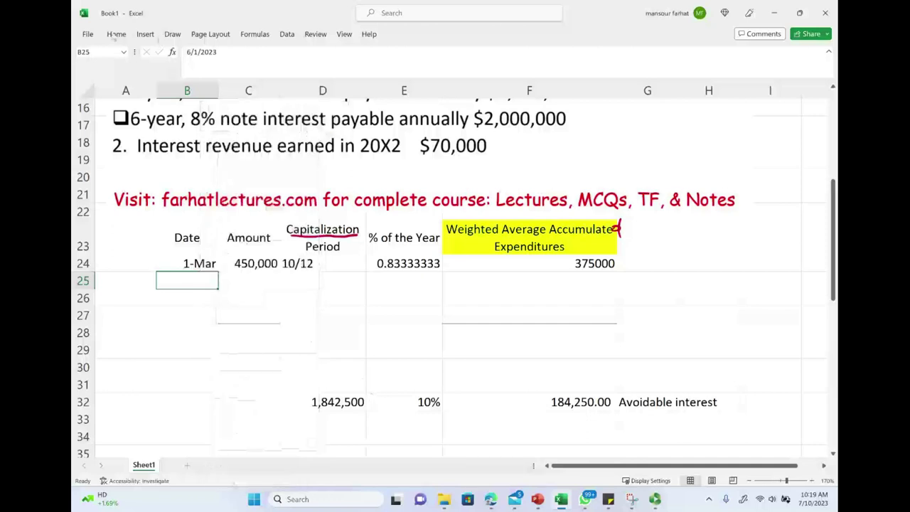
left_click(116, 33)
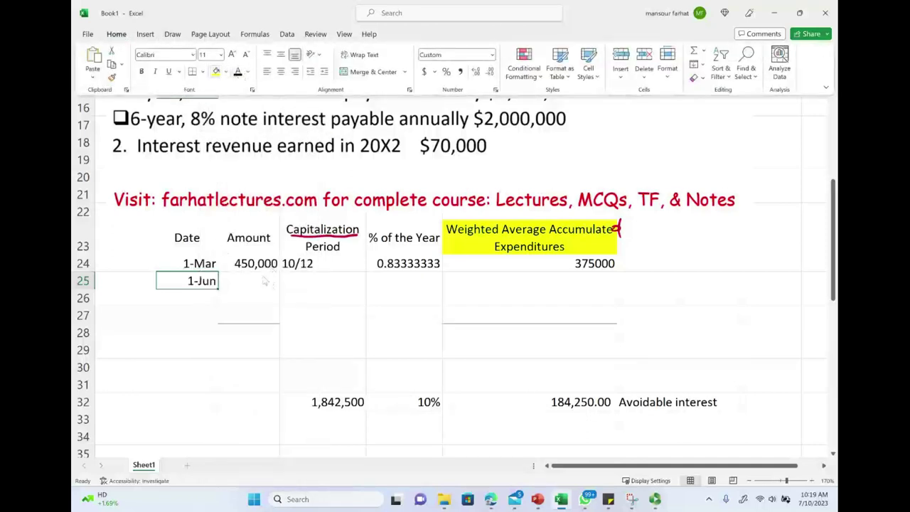
left_click(263, 279)
left_click(122, 39)
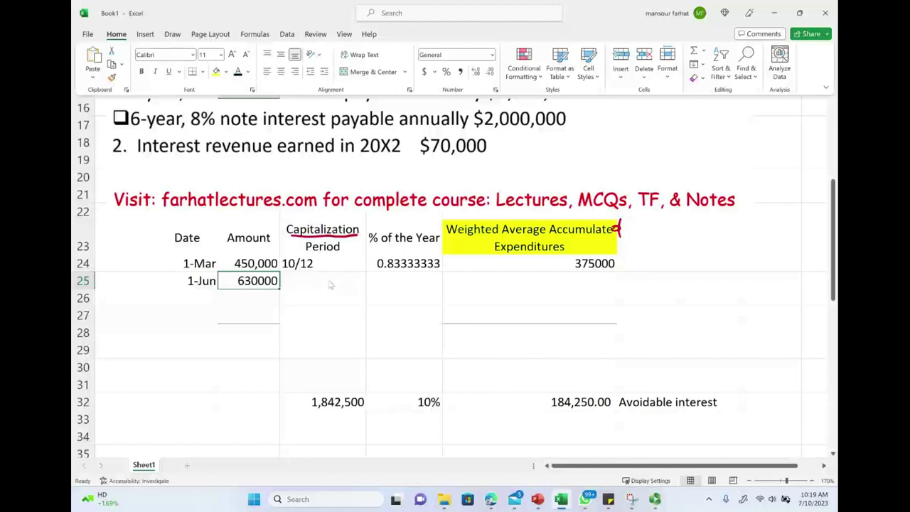
Step: Show the 7/12 capitalization period in D25 and the =7/12 year percentage in E25 in black font
left_click(329, 283)
left_click(329, 283)
left_click(122, 37)
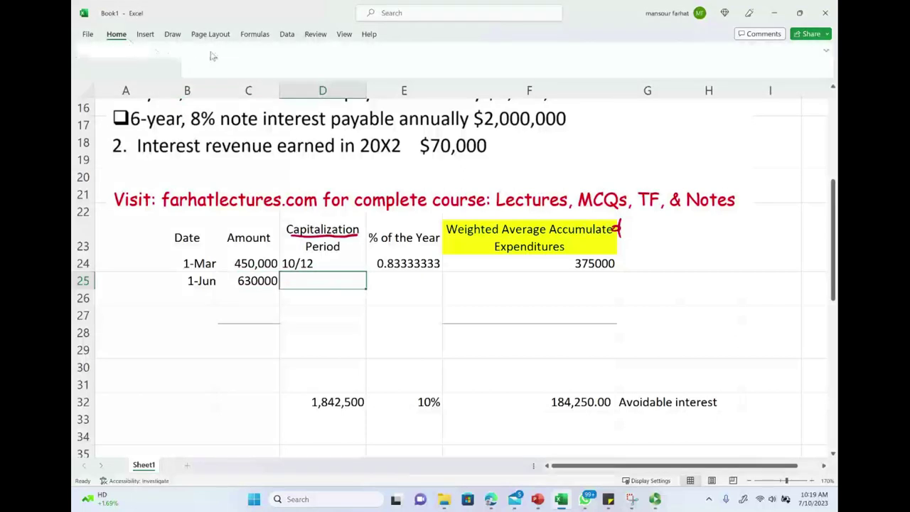
type("7/12")
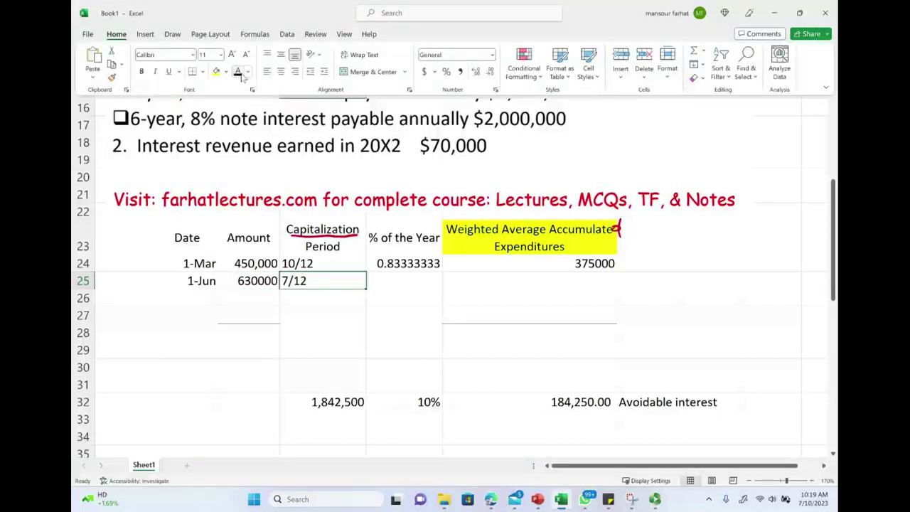
left_click(423, 283)
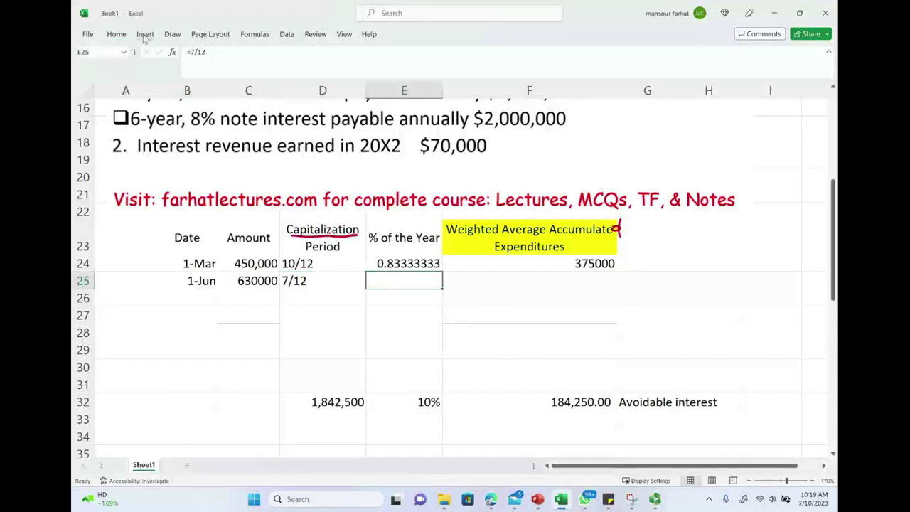
left_click(119, 37)
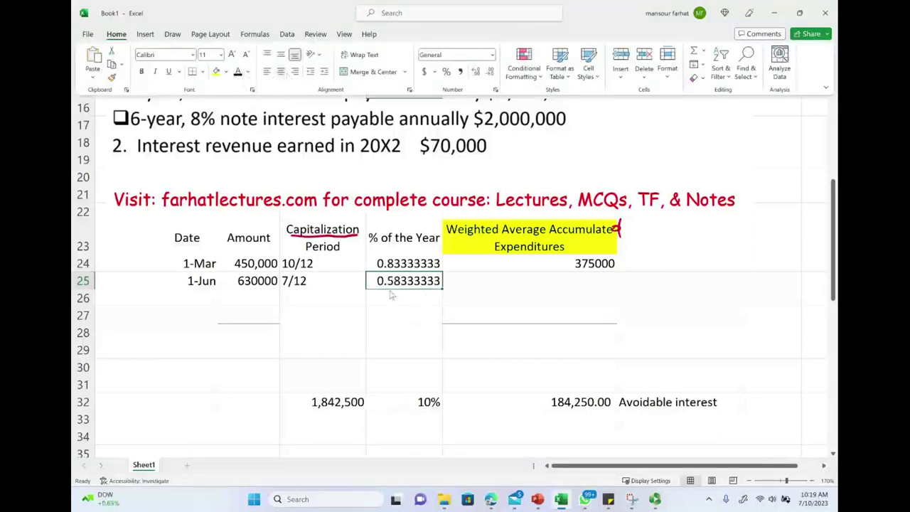
Step: Show the June weighted average =C25*E25 in F25 by setting its font colour to black
left_click(537, 280)
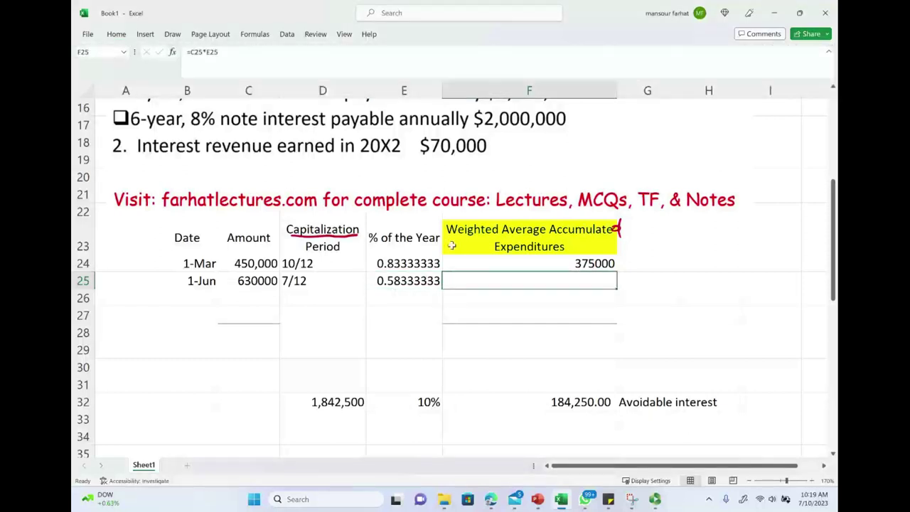
left_click(118, 36)
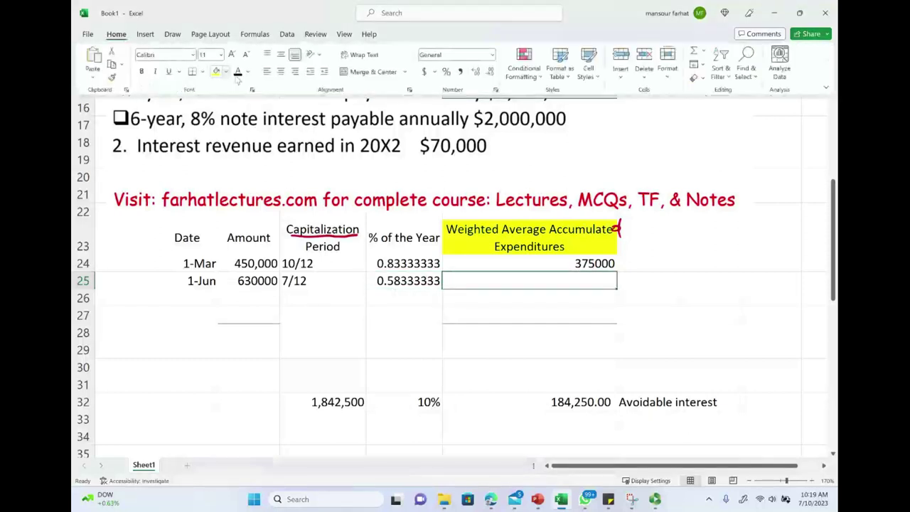
key("ctrl+d")
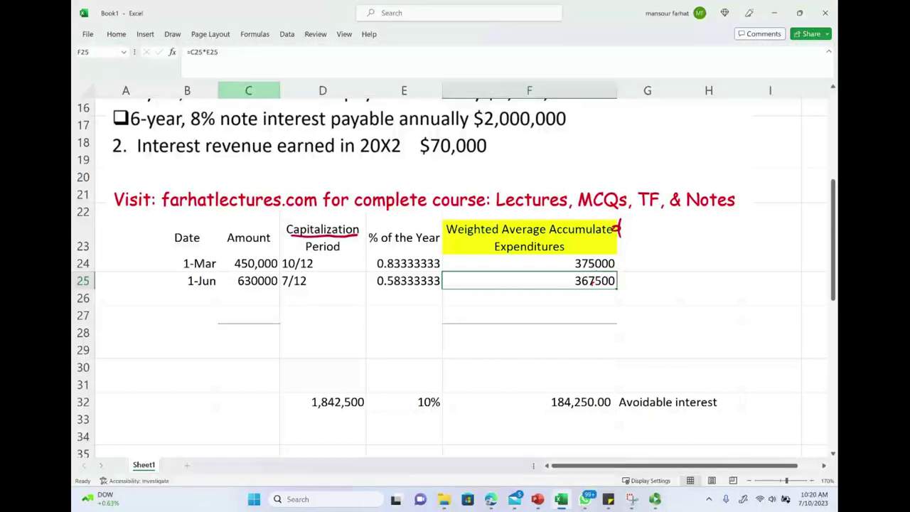
left_click(537, 329)
double_click(591, 280)
key("ctrl+Return")
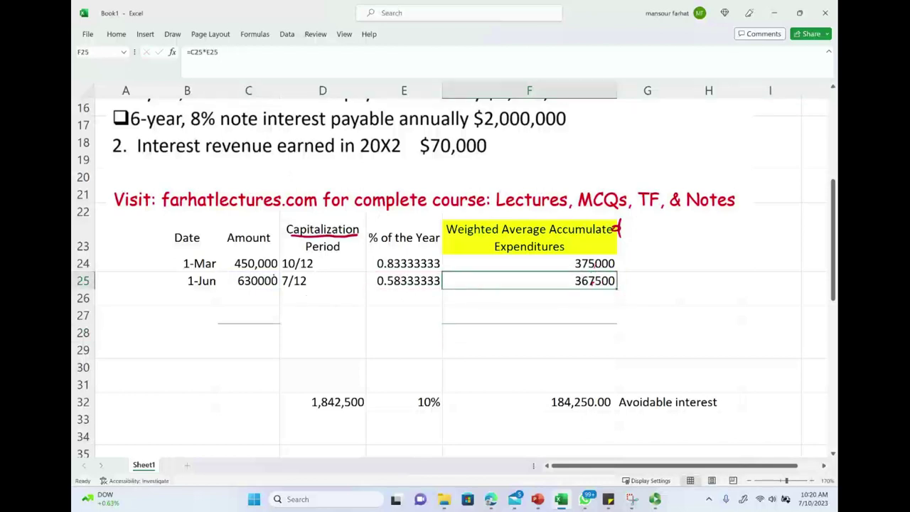
Step: Circle the June amount in red ink, undo that mark, and underline the June 1 date in red
mouse_move(267, 271)
left_mouse_down()
mouse_move(241, 271)
mouse_move(274, 291)
left_mouse_up()
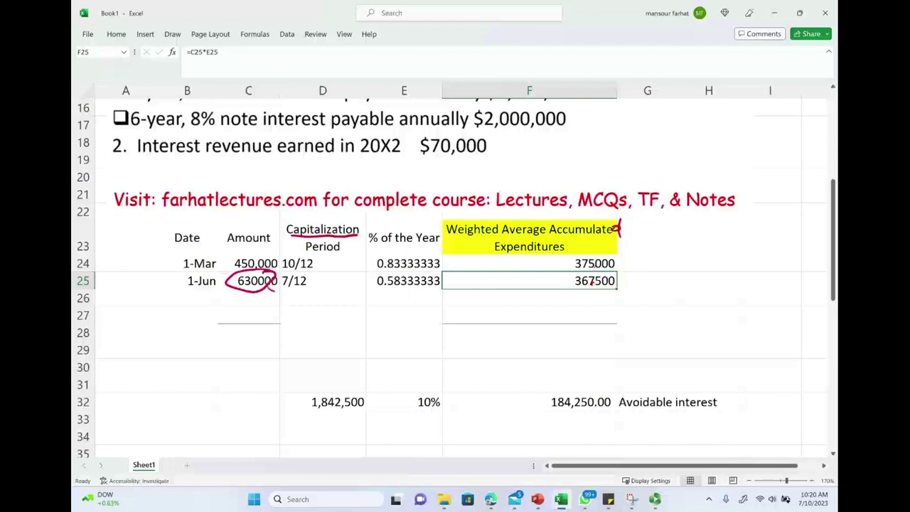
key("ctrl+z")
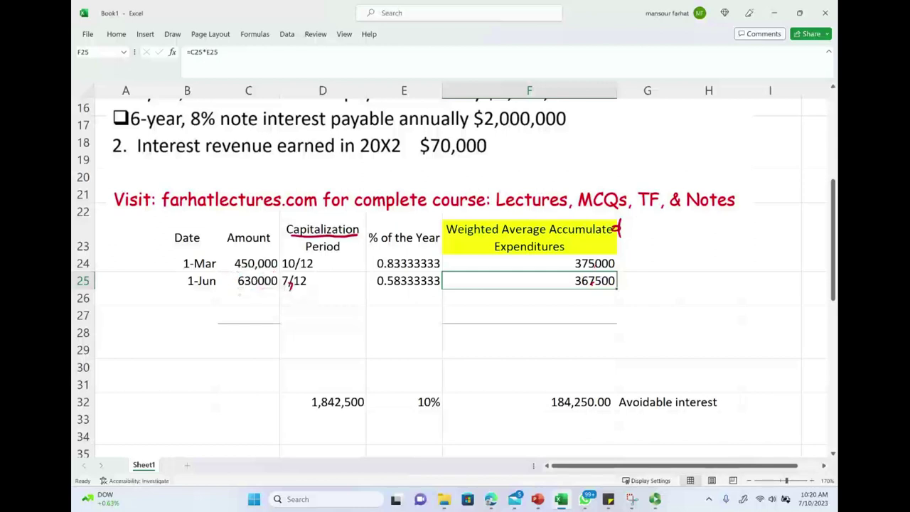
left_click_drag(183, 285, 213, 285)
Step: Set the font colour of the July 1 date in B26 to black
left_click(187, 297)
right_click(188, 299)
key("Escape")
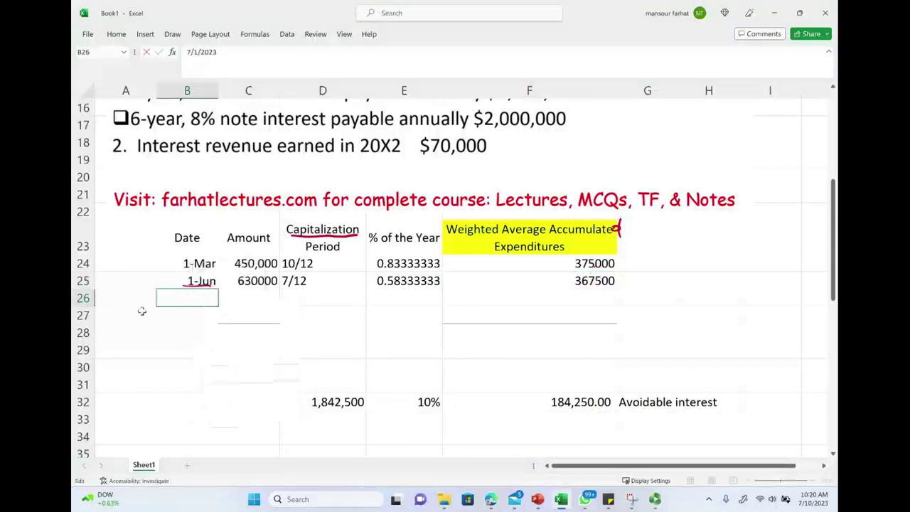
scroll(143, 308, "up", 5)
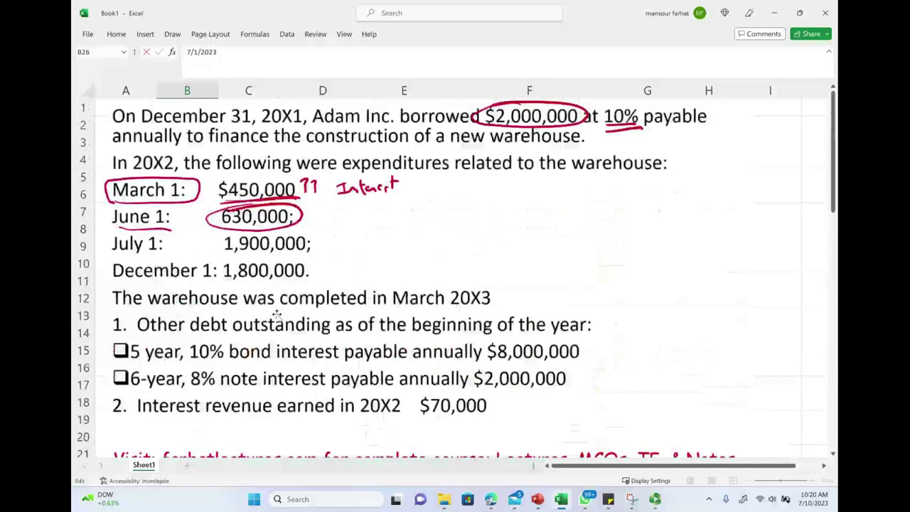
scroll(279, 317, "down", 4)
left_click(190, 383)
left_click(192, 344)
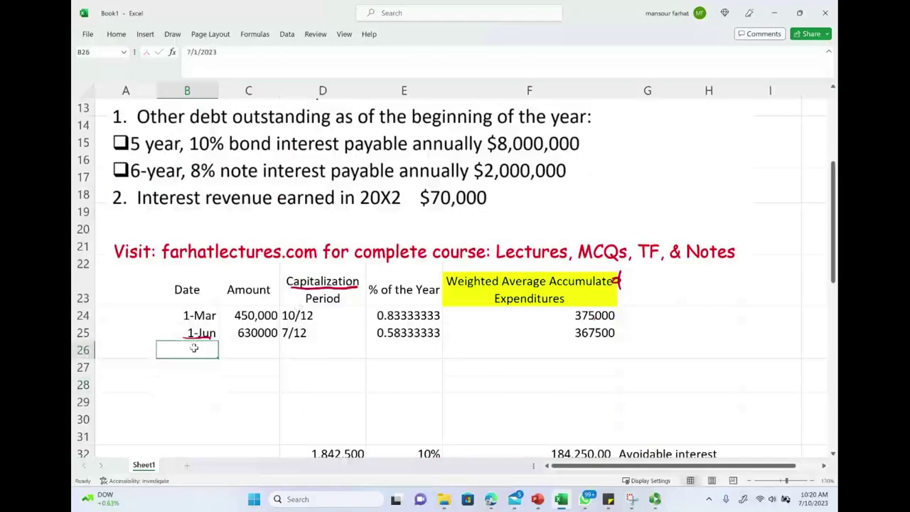
right_click(208, 354)
left_click(272, 378)
Step: Set the font colour of the 1900000 July amount in C26 to black
left_click(263, 350)
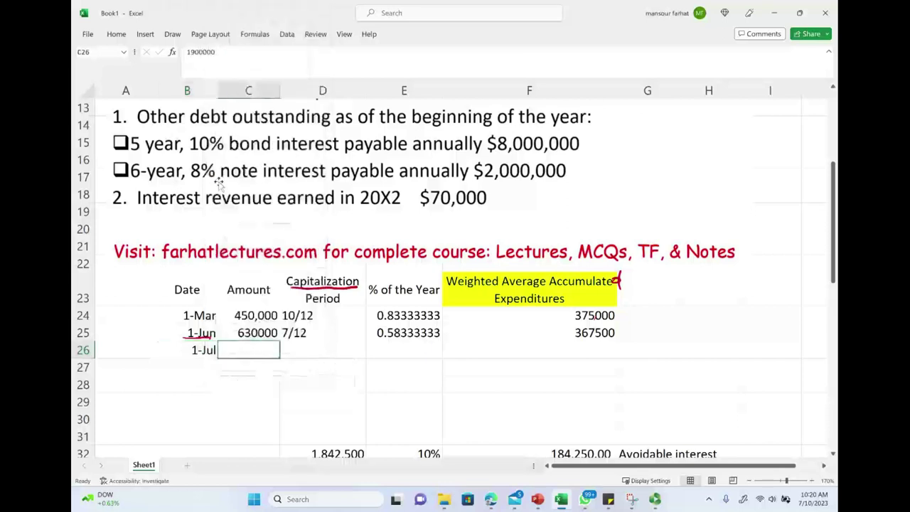
right_click(278, 350)
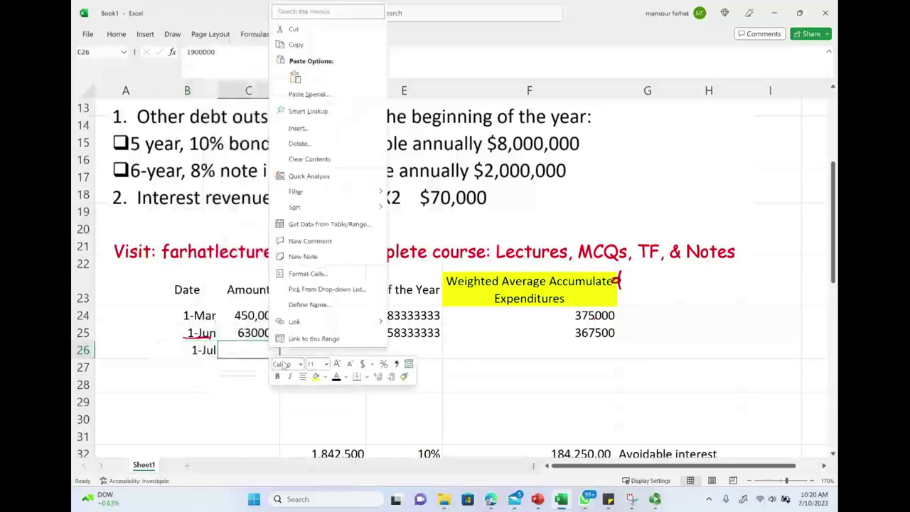
left_click(337, 378)
left_click(299, 416)
Step: Show the 6/12 capitalization period in D26 and the =6/12 year percentage in E26 in black font
left_click(310, 349)
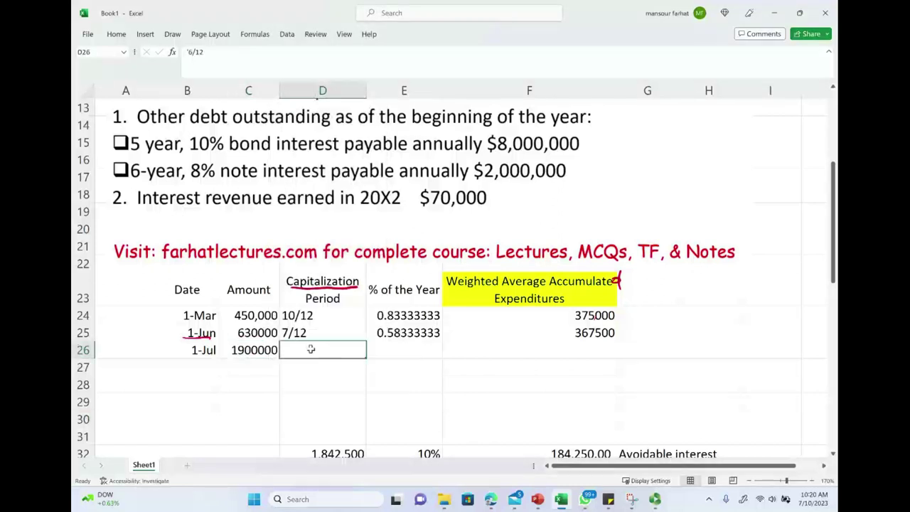
left_click(115, 34)
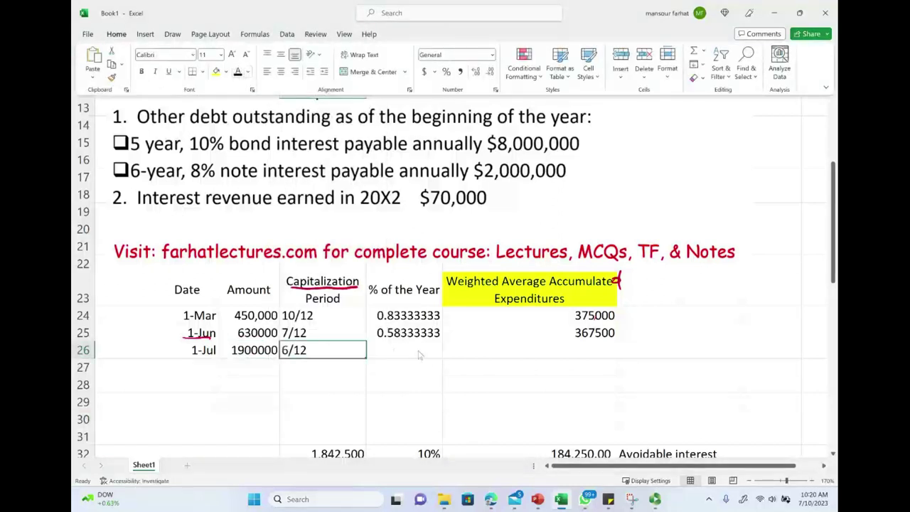
left_click(419, 353)
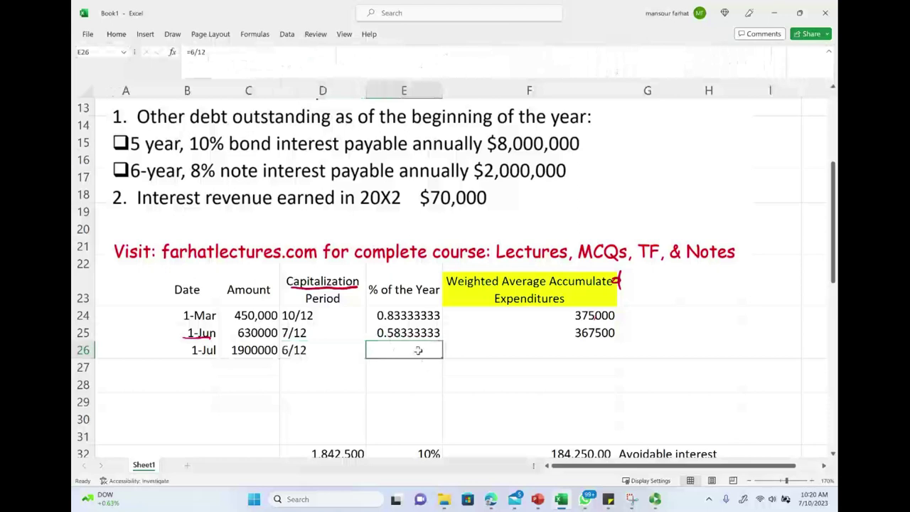
left_click(116, 34)
left_click(238, 72)
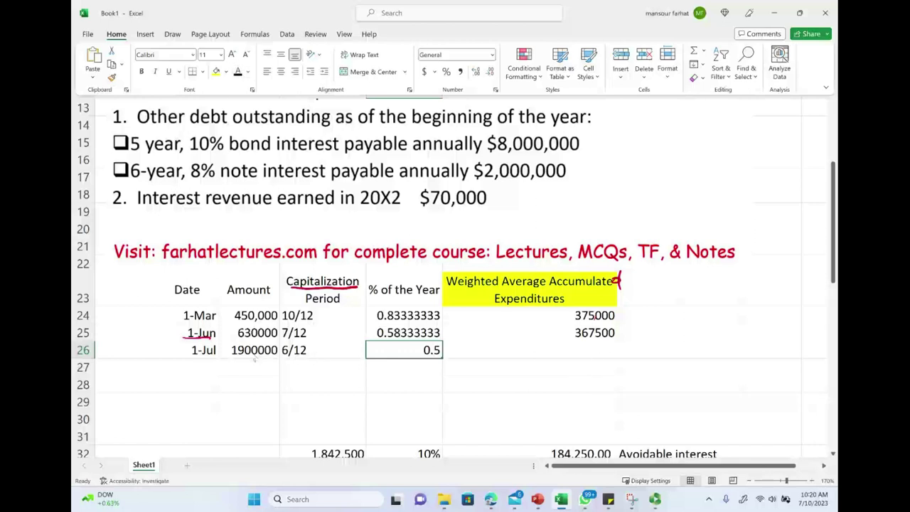
Step: Show the July weighted average =C26*E26 in F26 in black font
left_click(466, 359)
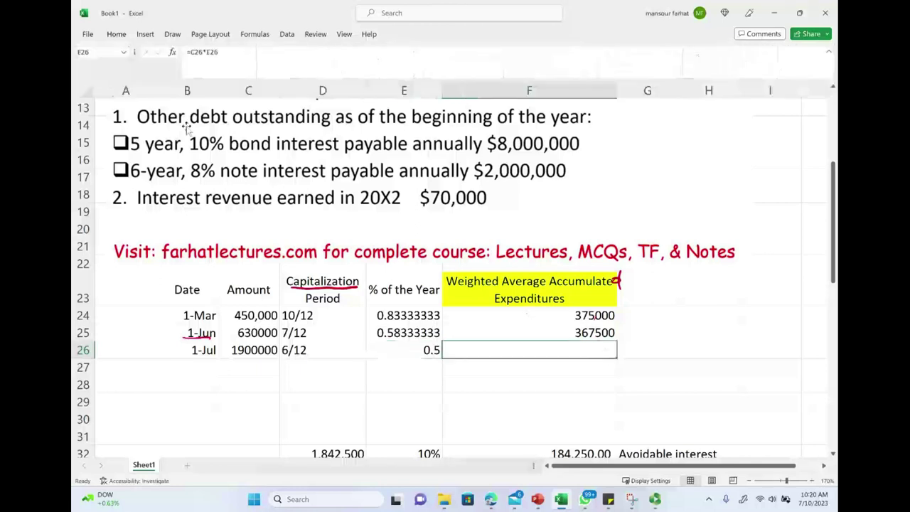
right_click(603, 354)
key("Escape")
double_click(594, 349)
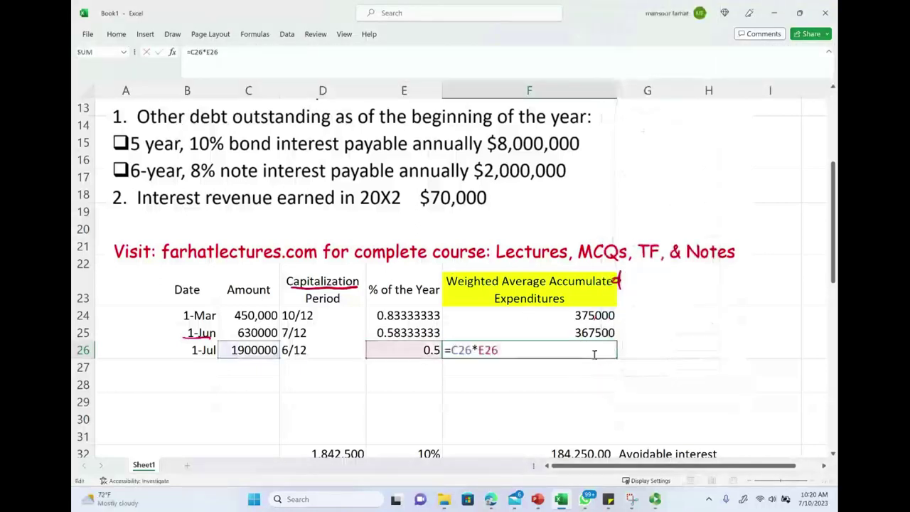
key("Escape")
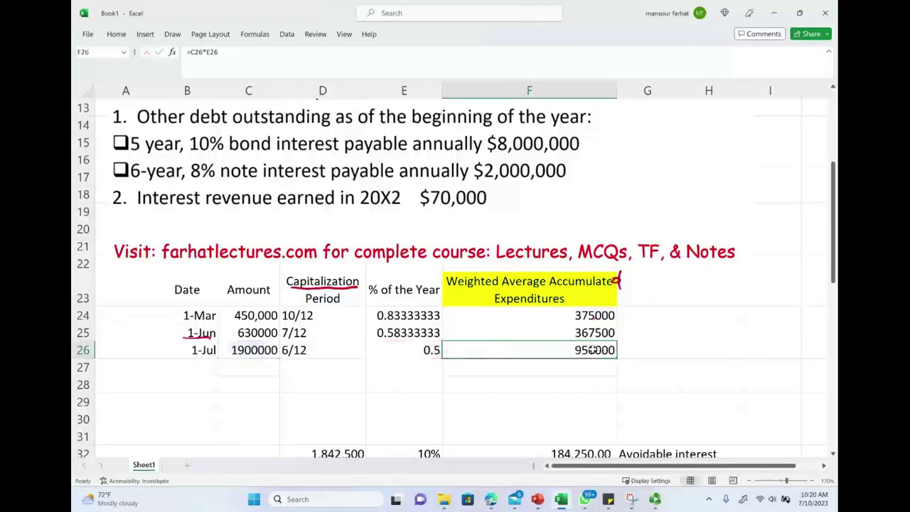
Step: Set the font colour of the December 1 date in B27 to black
left_click(193, 367)
right_click(192, 367)
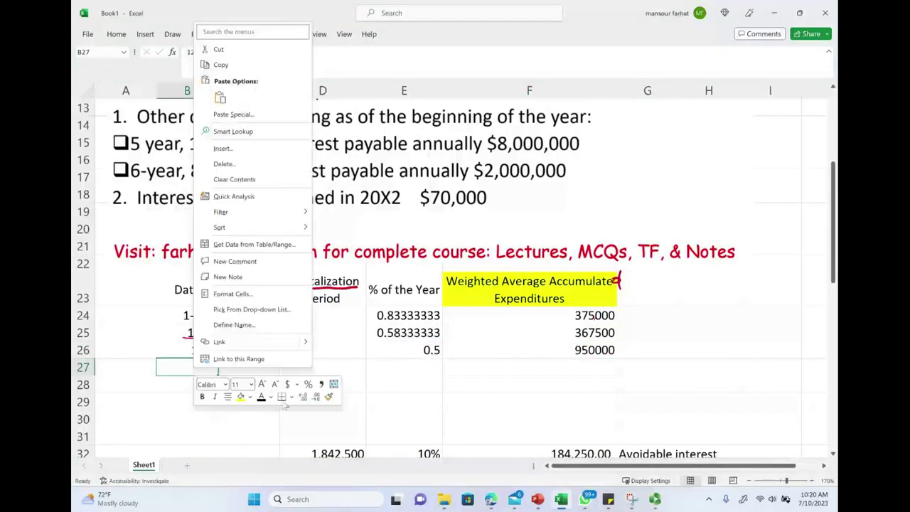
left_click(265, 400)
left_click(184, 420)
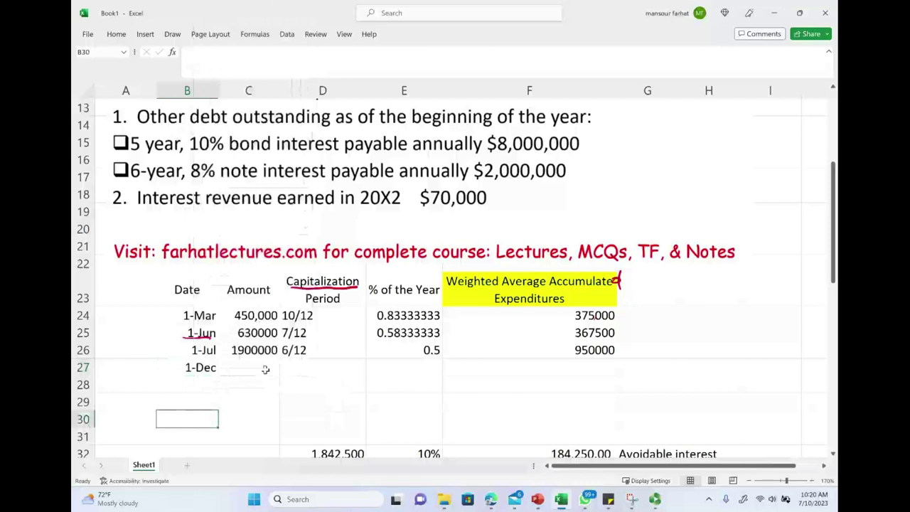
Step: Set the font colour of the 1,800,000 December amount in C27 to black
scroll(274, 337, "up", 3)
mouse_move(263, 208)
left_mouse_down()
mouse_move(214, 220)
mouse_move(331, 215)
left_mouse_up()
scroll(455, 285, "down", 4)
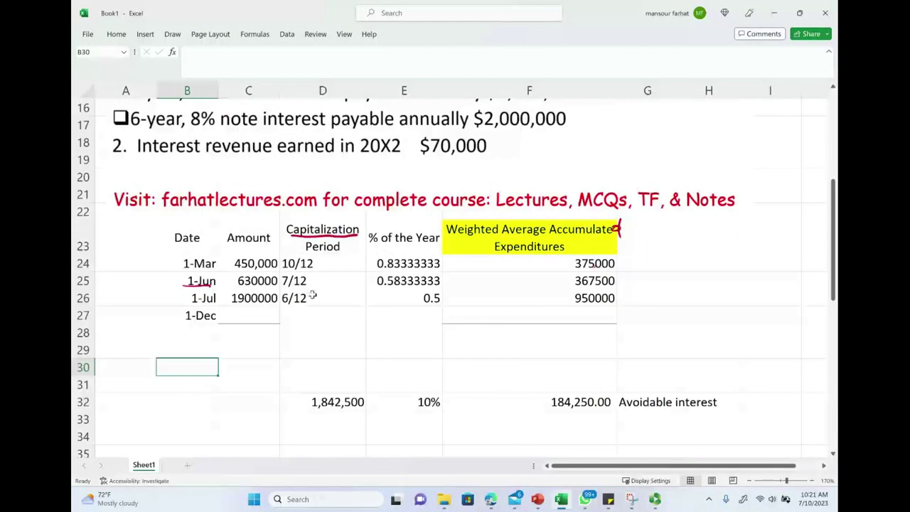
left_click(259, 317)
right_click(263, 320)
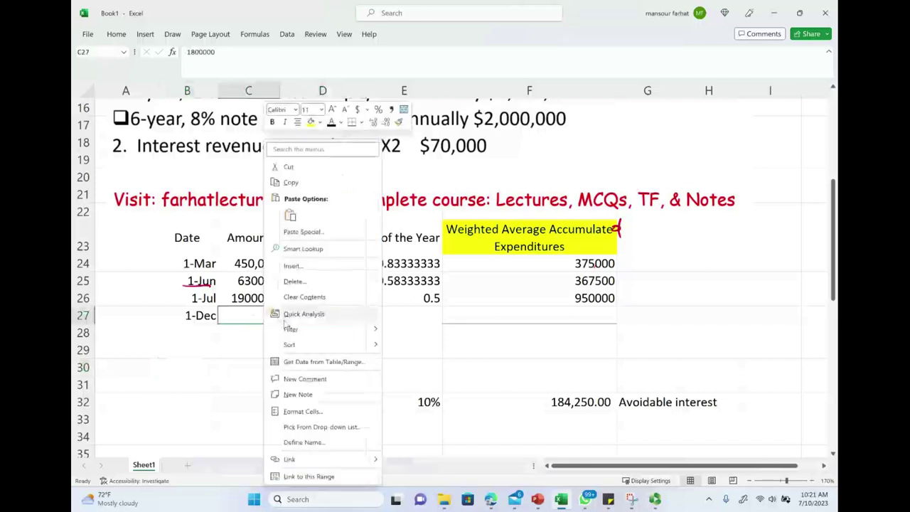
key("Escape")
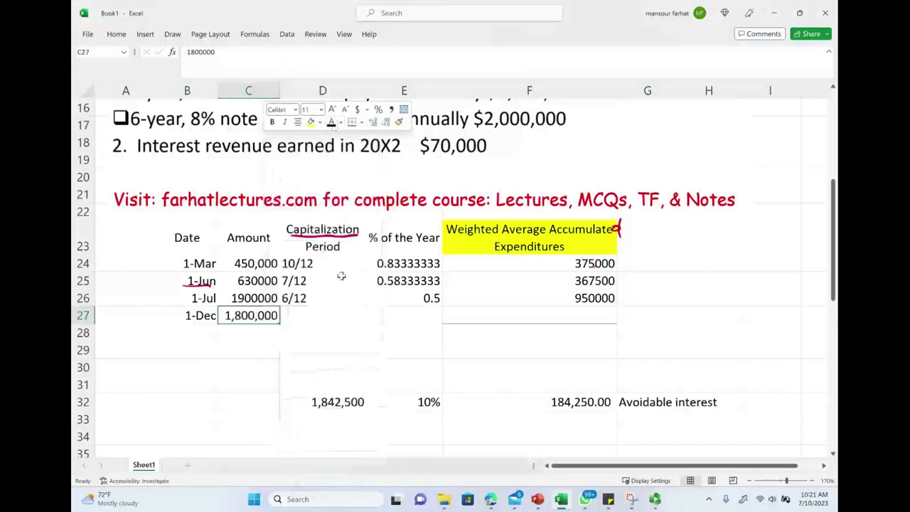
Step: Show the 1/12 capitalization period in D27 and the =1/12 year percentage in E27 in black font
left_click(335, 325)
right_click(335, 324)
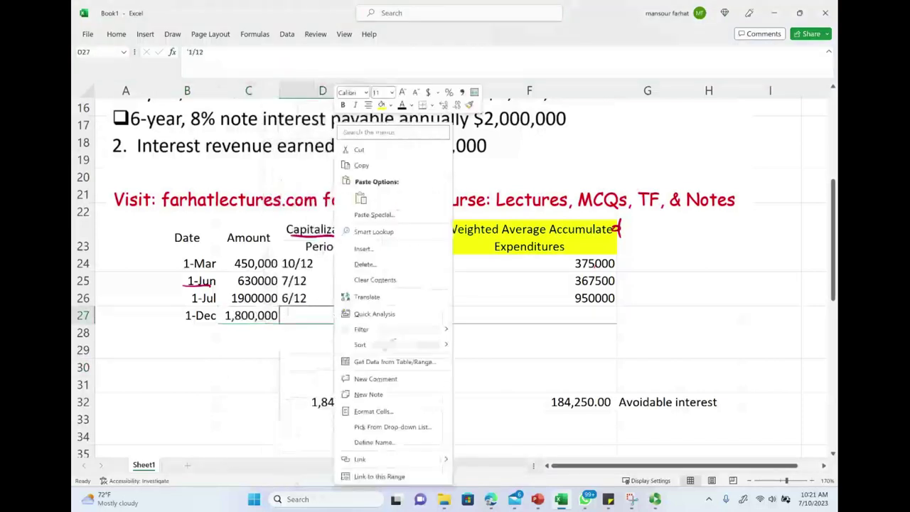
key("Escape")
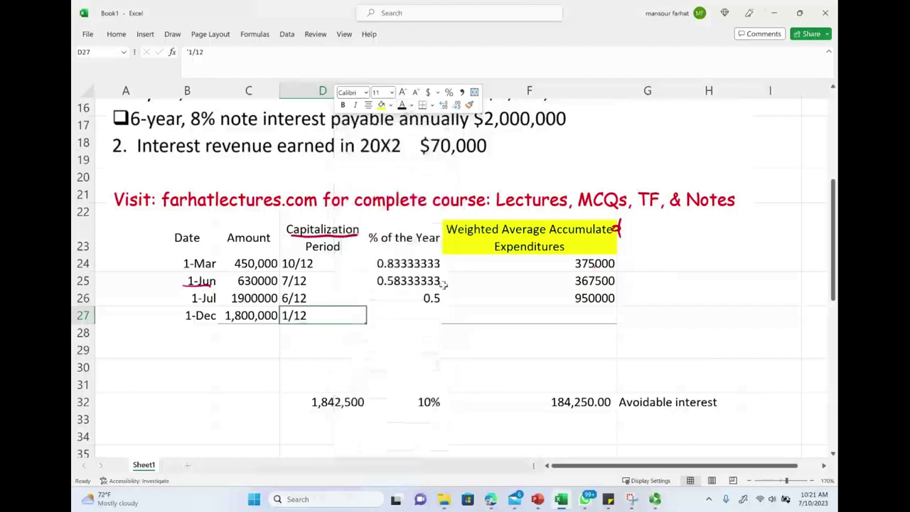
right_click(404, 317)
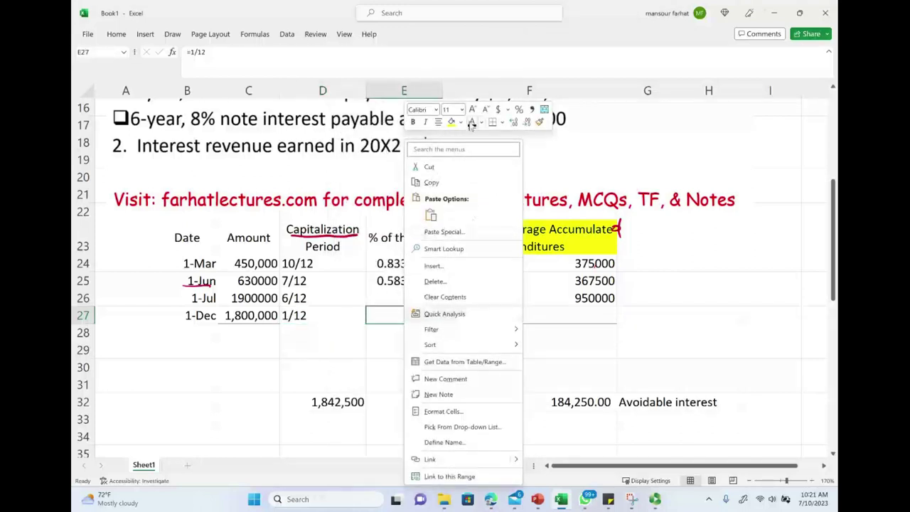
key("Escape")
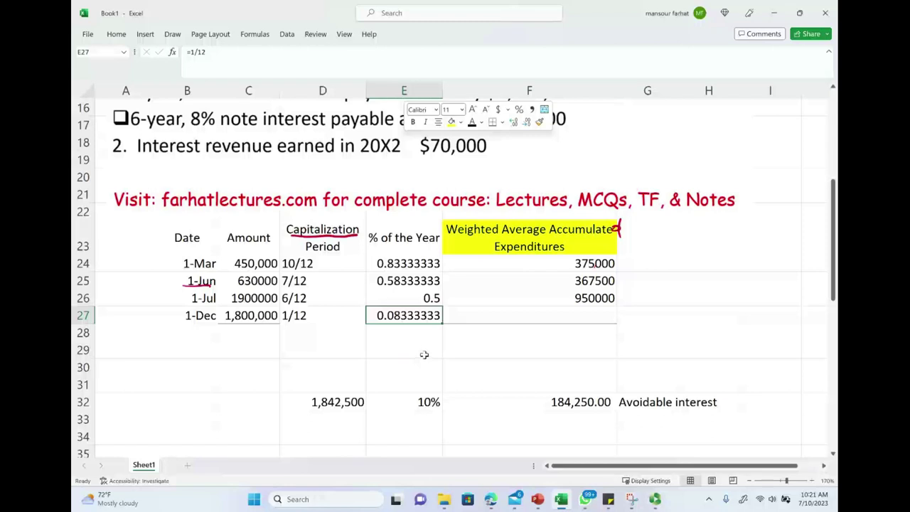
Step: Show the December weighted average =C27*E27 in F27 in black font
left_click(585, 320)
right_click(583, 320)
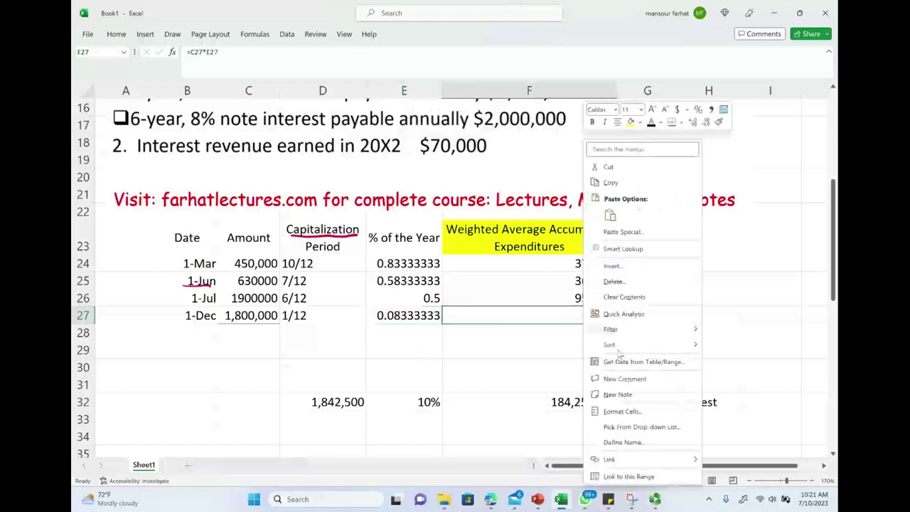
left_click(542, 317)
double_click(544, 314)
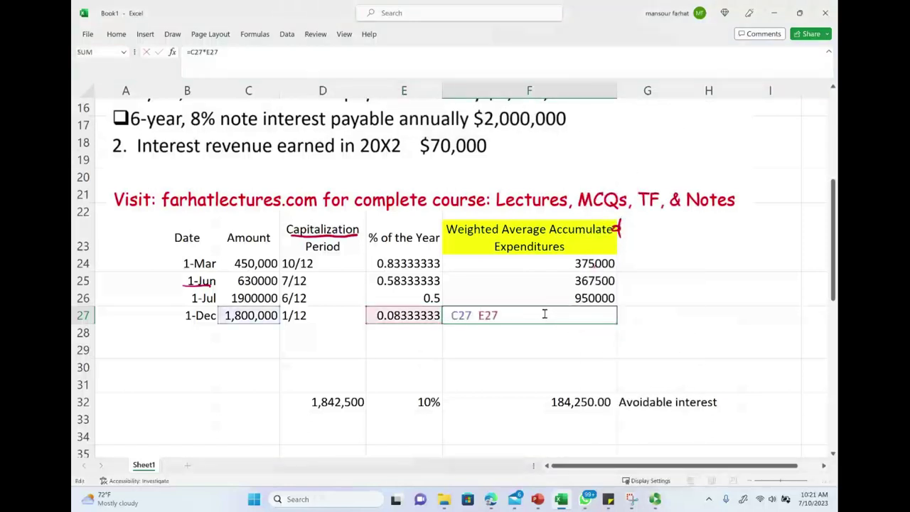
key("Escape")
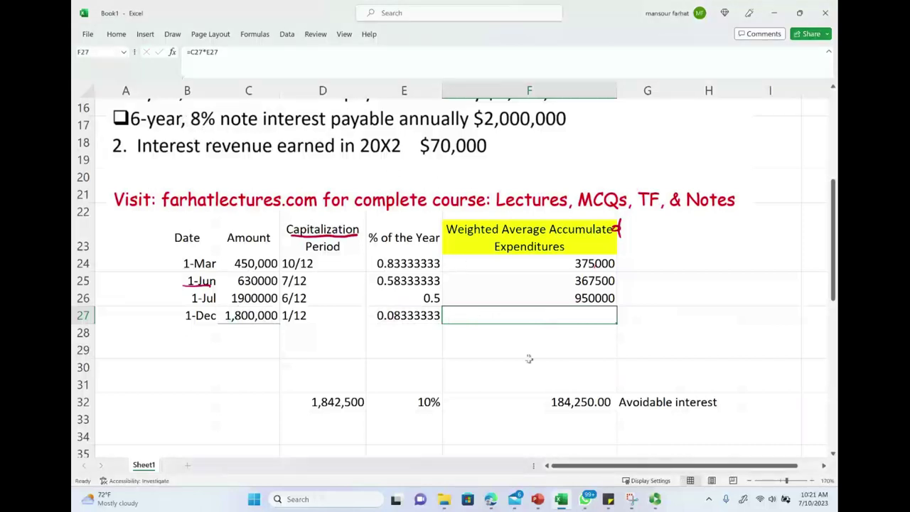
right_click(548, 317)
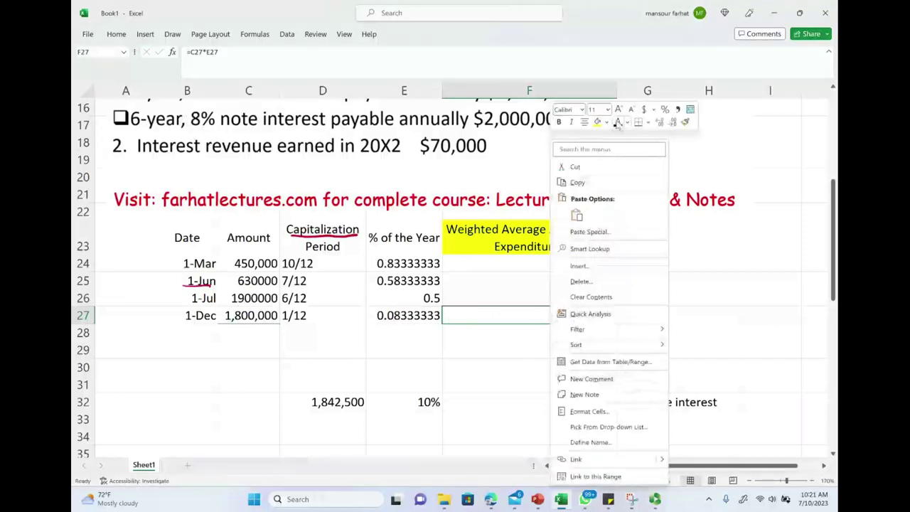
left_click(618, 123)
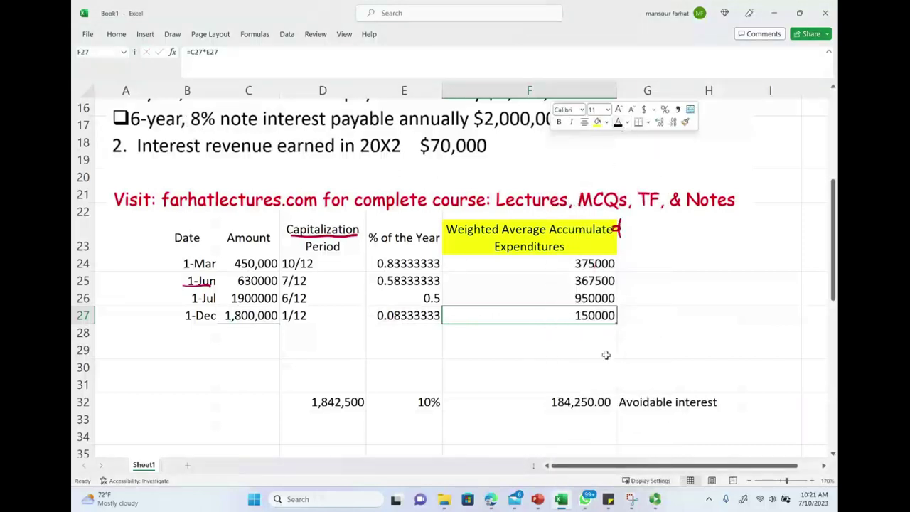
Step: Format the weighted averages in F24:F27 with comma thousands separators and no decimals
left_click_drag(592, 257, 590, 311)
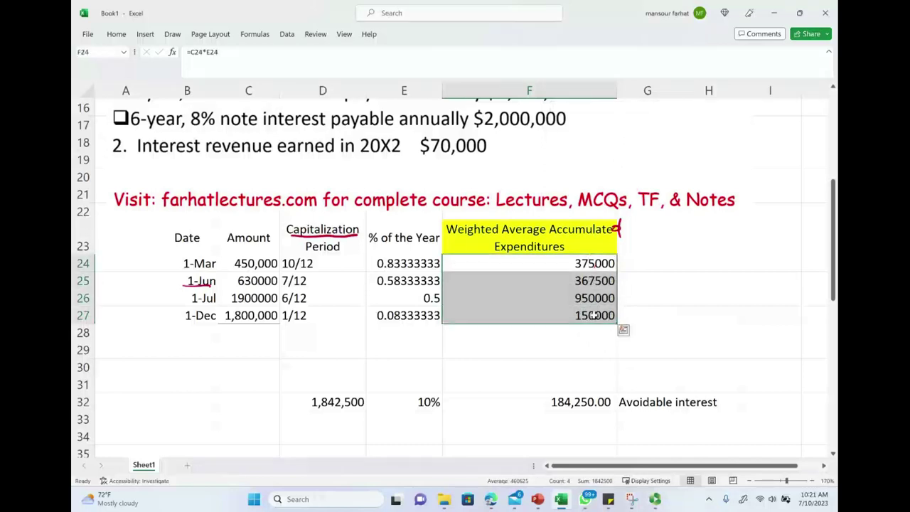
right_click(594, 317)
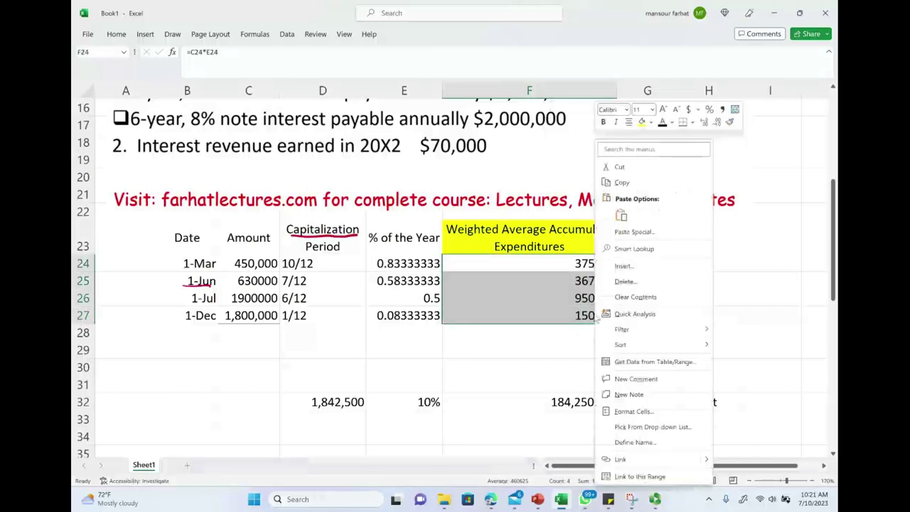
left_click(717, 123)
left_click(716, 122)
Step: Format the amounts in C24:C27 with comma thousands separators and no decimals
left_click_drag(242, 264, 262, 308)
right_click(273, 317)
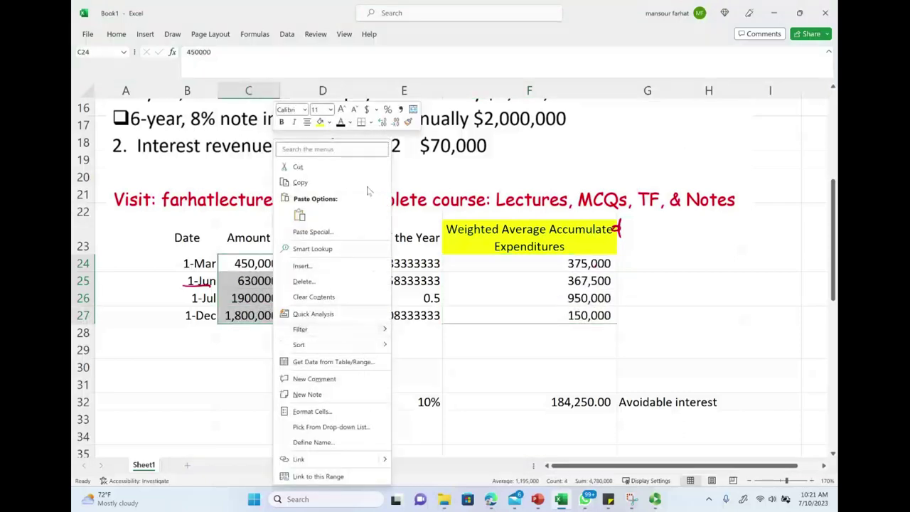
left_click(396, 122)
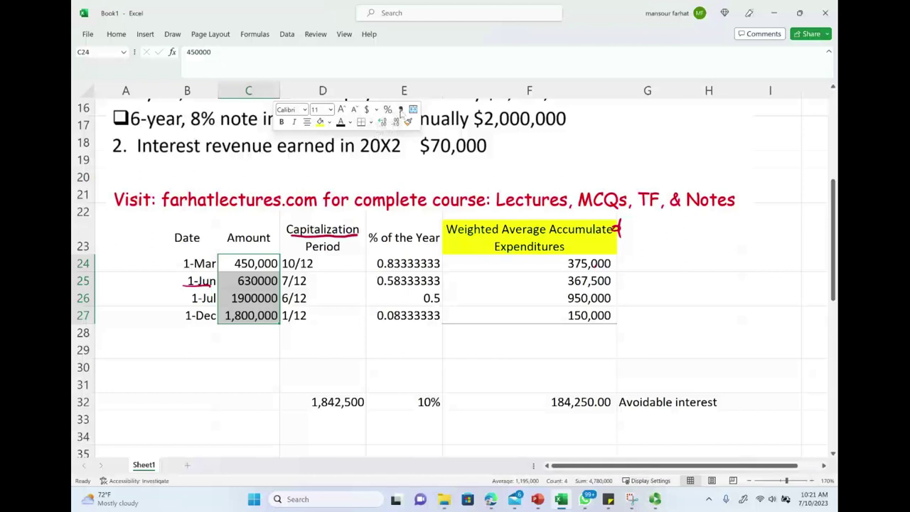
left_click(400, 109)
left_click(396, 122)
left_click(396, 122)
Step: Show the weighted average total =SUM(F24:F27) in F28 in black font
left_click(602, 335)
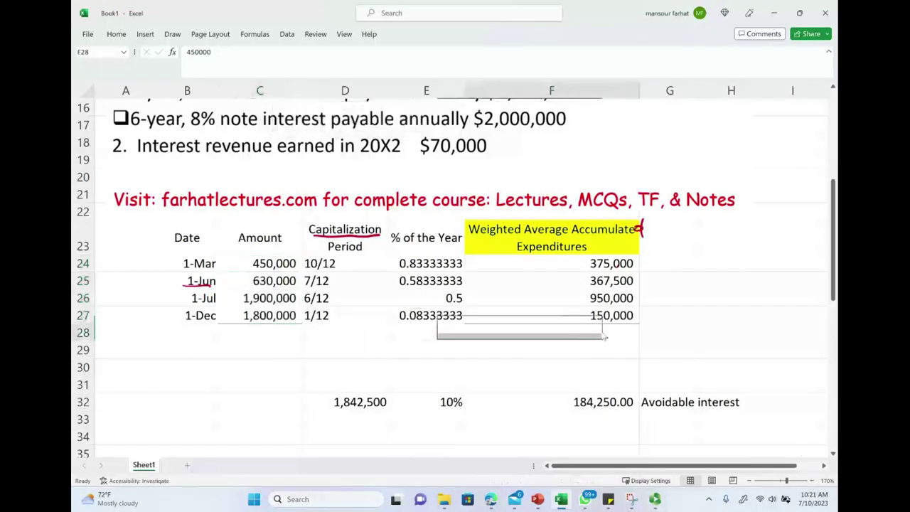
right_click(602, 334)
left_click(670, 122)
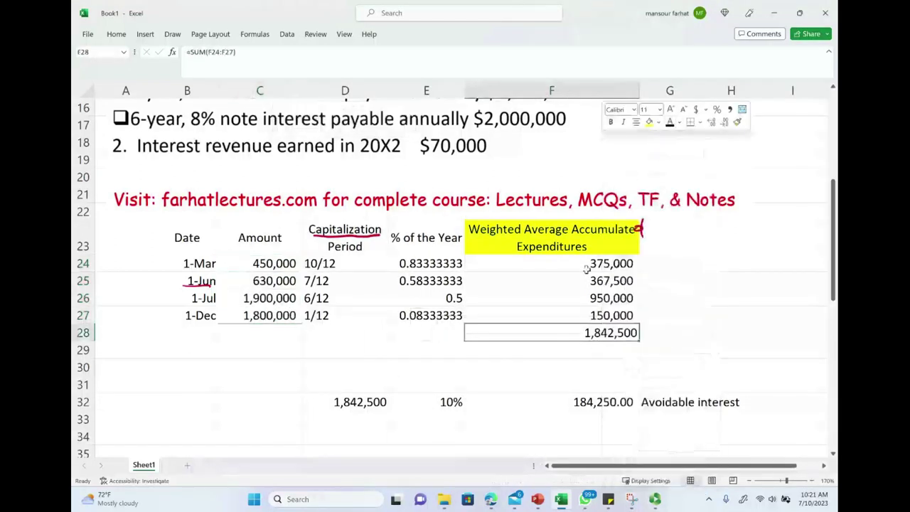
left_click(597, 349)
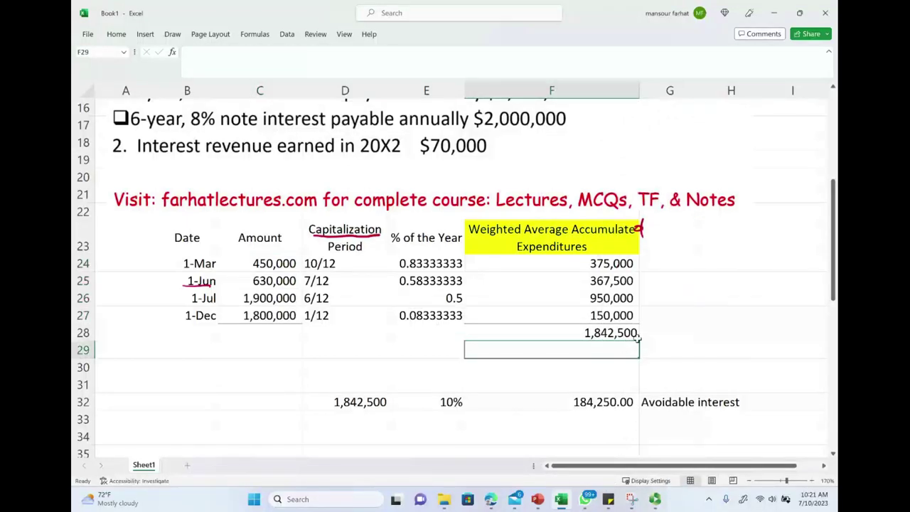
Step: Clear leftover ink marks around the expenditures list and circle the $2,000,000 borrowing in the problem statement
scroll(638, 338, "up", 5)
mouse_move(420, 185)
left_mouse_down()
mouse_move(384, 190)
mouse_move(391, 170)
left_mouse_up()
key("ctrl+z")
key("ctrl+z")
key("ctrl+z")
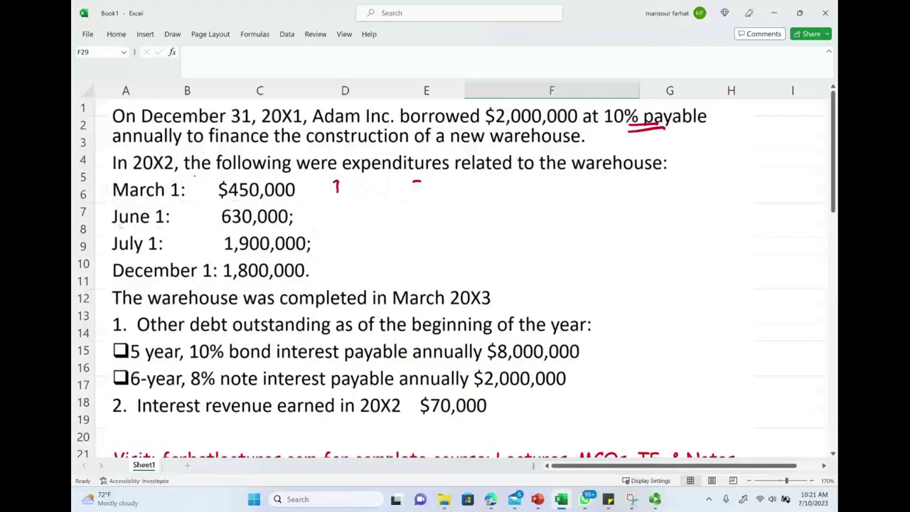
mouse_move(509, 106)
left_mouse_down()
mouse_move(586, 125)
mouse_move(491, 104)
left_mouse_up()
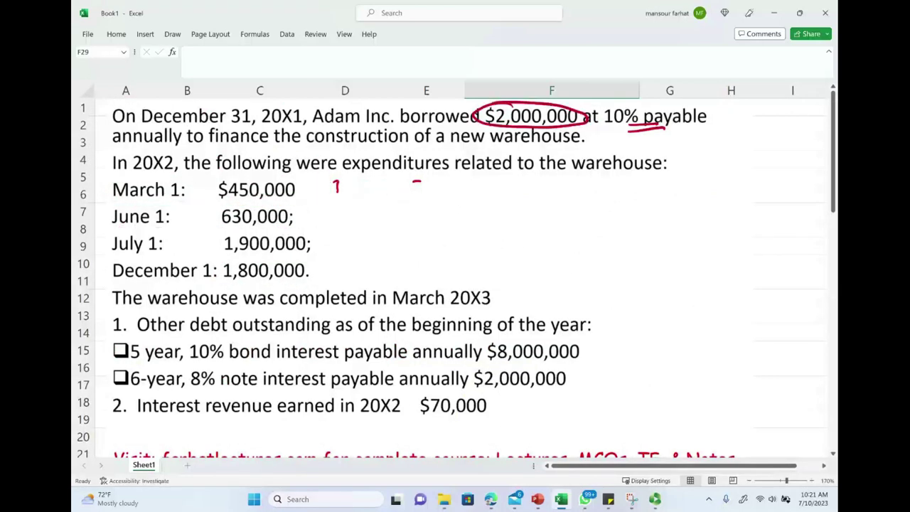
Step: Underline Expenditures in the weighted average heading and circle the 1,842,500 total in F28
scroll(606, 404, "down", 3)
scroll(606, 403, "down", 1)
left_click_drag(513, 303, 587, 302)
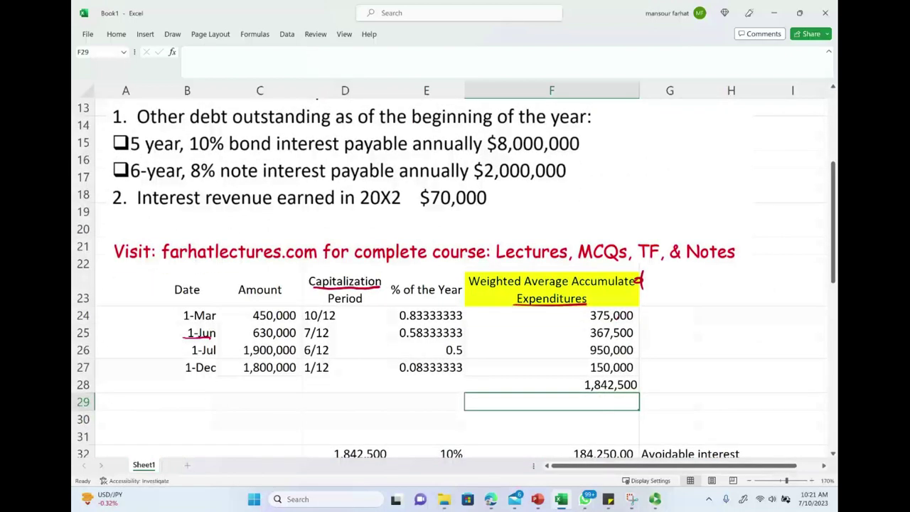
mouse_move(620, 370)
left_mouse_down()
mouse_move(576, 385)
mouse_move(652, 385)
mouse_move(626, 371)
left_mouse_up()
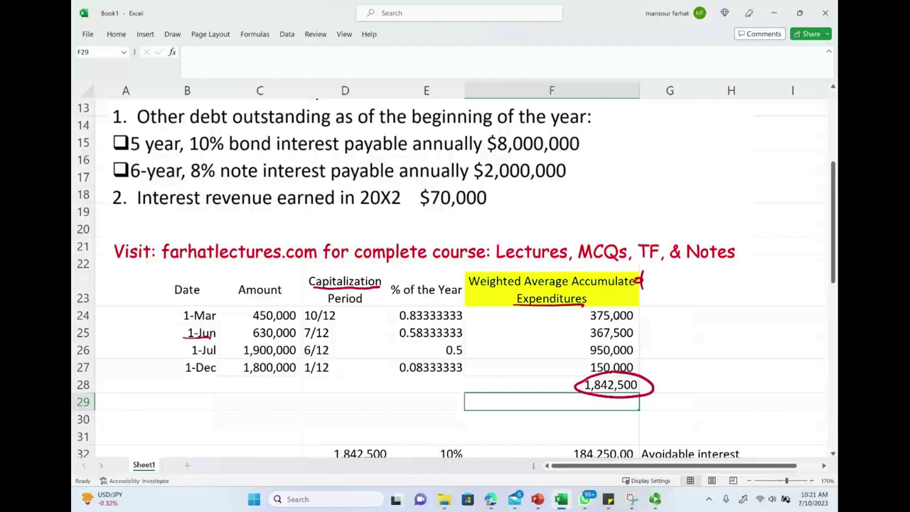
scroll(454, 280, "down", 1)
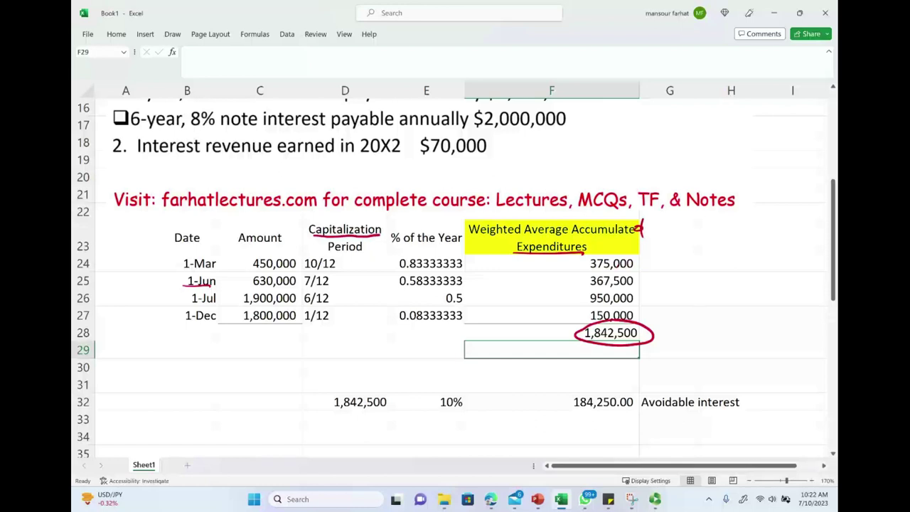
Step: Remove the 1-Jun underline and annotate row 32 with an arrow from F28, ×, a circled 10%, = and a double-underlined Avoidable interest
key("ctrl+z")
mouse_move(582, 341)
left_mouse_down()
mouse_move(364, 381)
mouse_move(375, 377)
mouse_move(412, 410)
left_mouse_up()
left_click_drag(412, 394, 400, 412)
mouse_move(456, 390)
left_mouse_down()
mouse_move(472, 407)
mouse_move(460, 391)
left_mouse_up()
left_click_drag(511, 404, 529, 404)
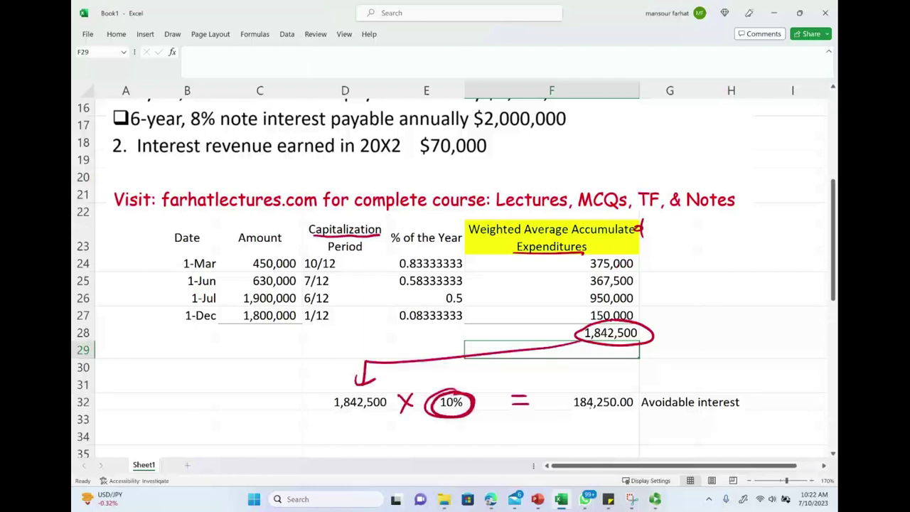
mouse_move(639, 410)
left_mouse_down()
mouse_move(744, 409)
mouse_move(724, 418)
left_mouse_up()
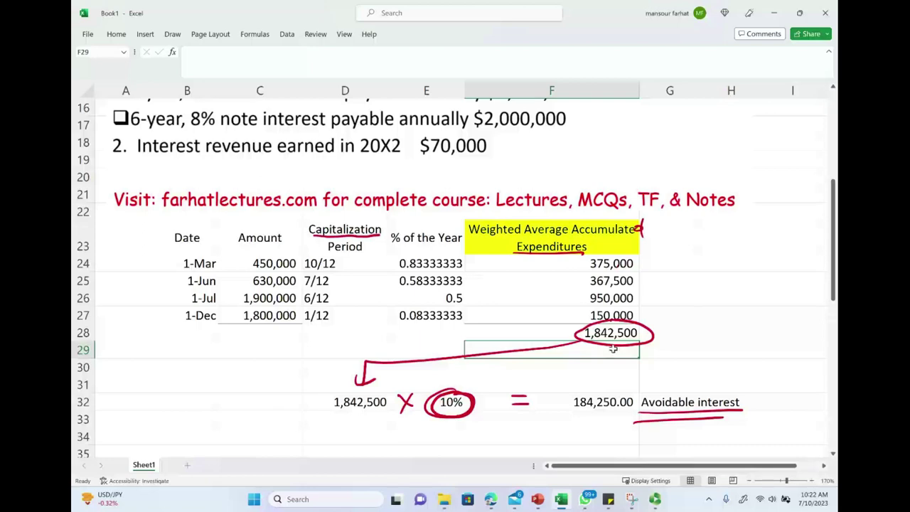
Step: Draw a small arrow above Avoidable interest and a large cross beside the weighted averages
left_click_drag(740, 361, 723, 374)
left_click_drag(650, 254, 692, 330)
left_click_drag(695, 262, 642, 328)
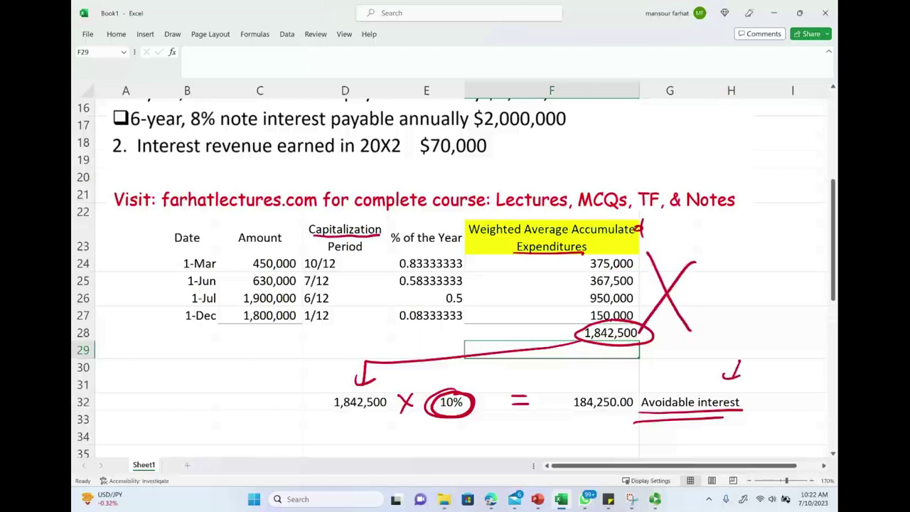
Step: Cross out the $2,000,000 borrowing in the first line of the problem statement
scroll(627, 327, "up", 5)
left_click(530, 105)
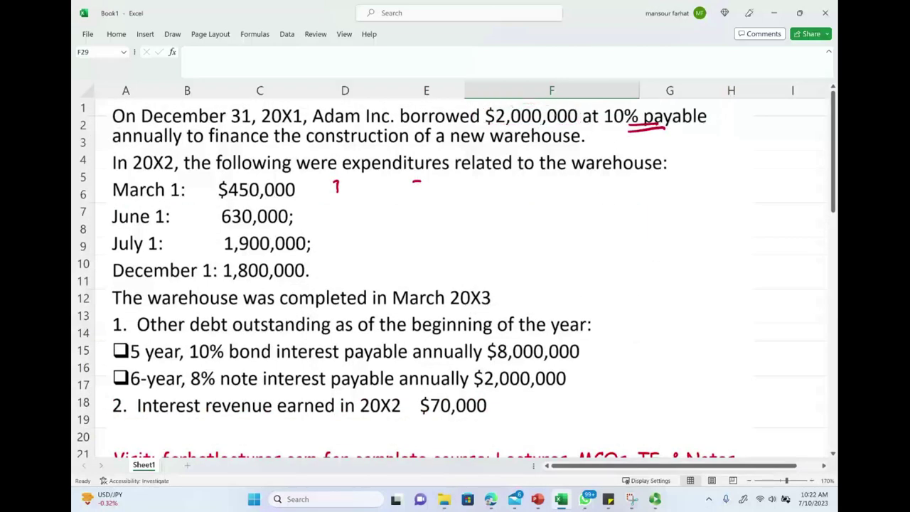
left_click_drag(522, 105, 553, 142)
left_click_drag(554, 100, 512, 134)
scroll(453, 281, "down", 4)
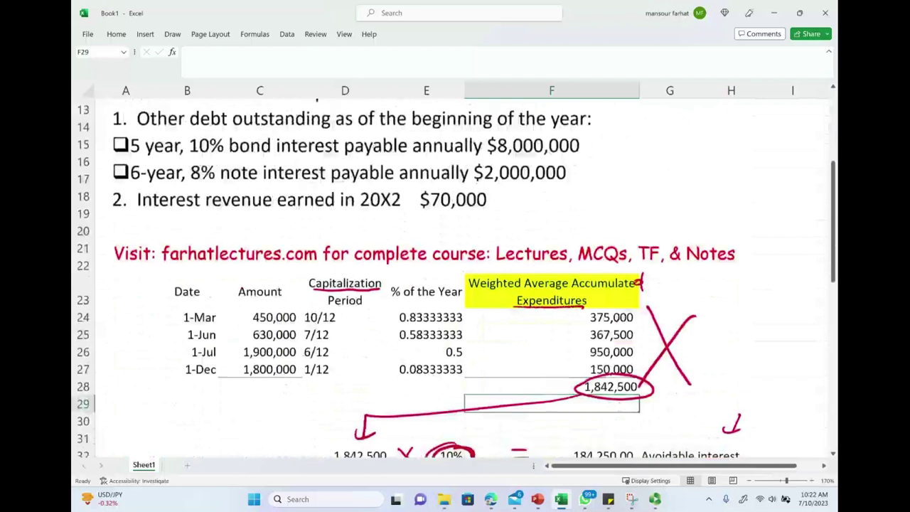
Step: Remove the large cross and the circle at the F28 total, and draw a box around the total
key("ctrl+z")
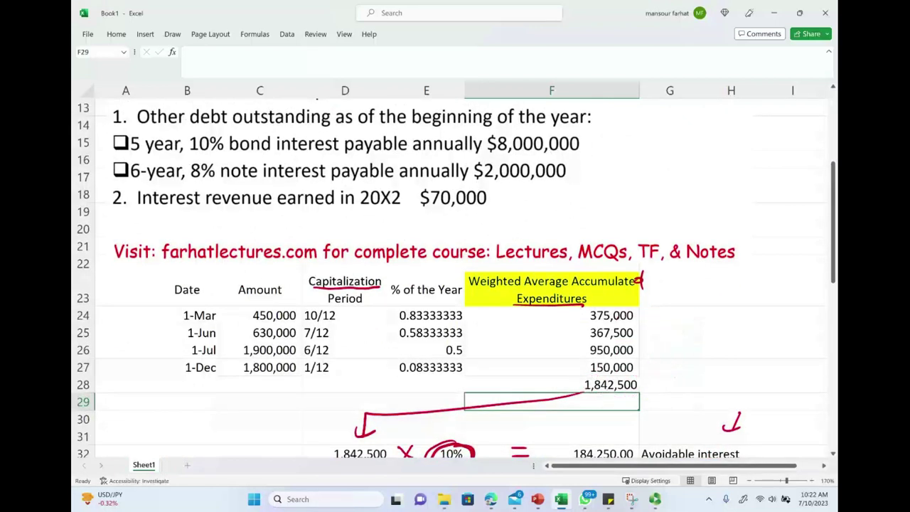
mouse_move(583, 391)
left_mouse_down()
mouse_move(647, 378)
mouse_move(586, 394)
left_mouse_up()
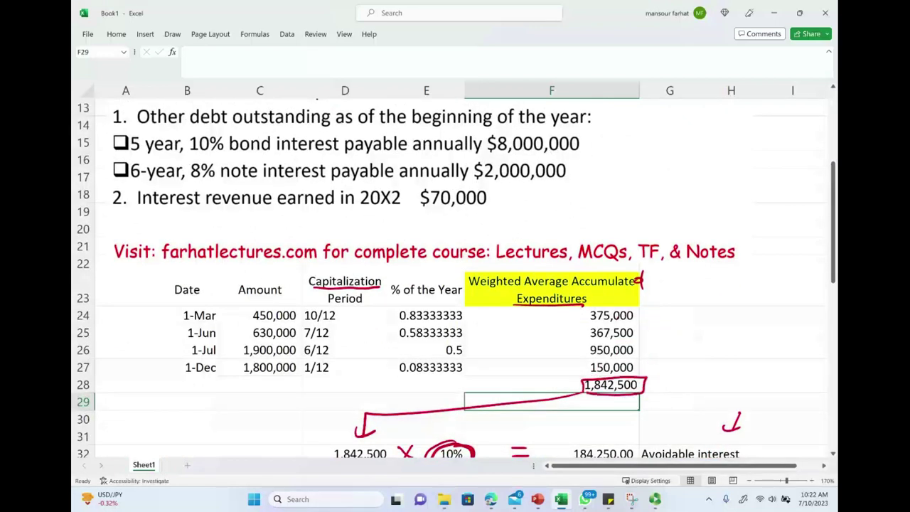
scroll(453, 277, "down", 1)
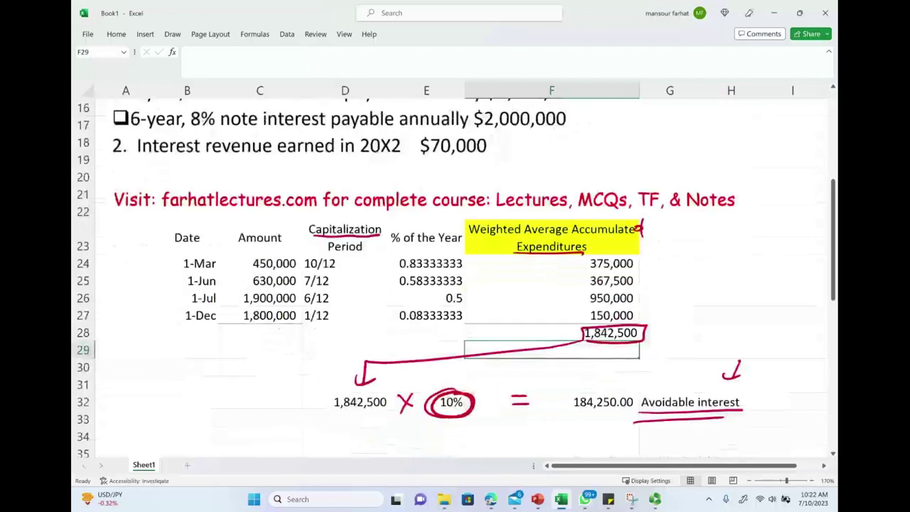
Step: Show the total expenditures =SUM(C24:C27) in C28 in black font
left_click(269, 333)
right_click(268, 332)
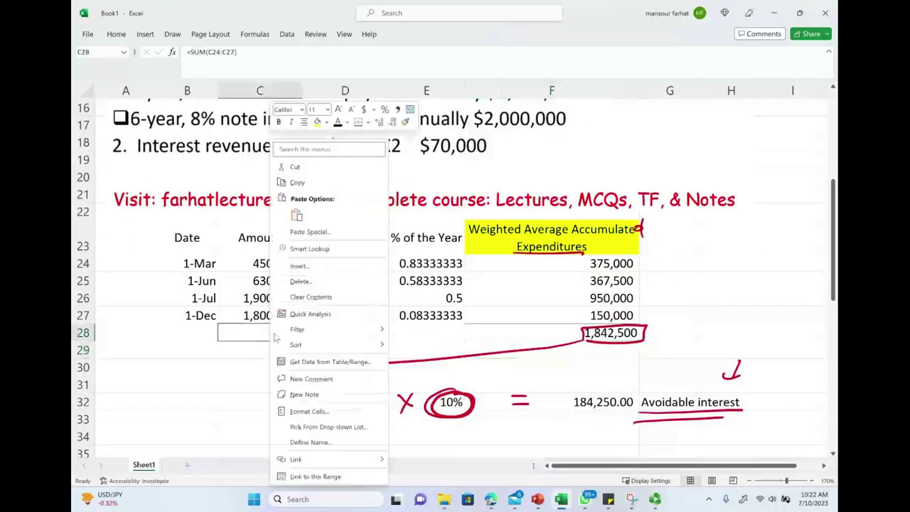
key("Escape")
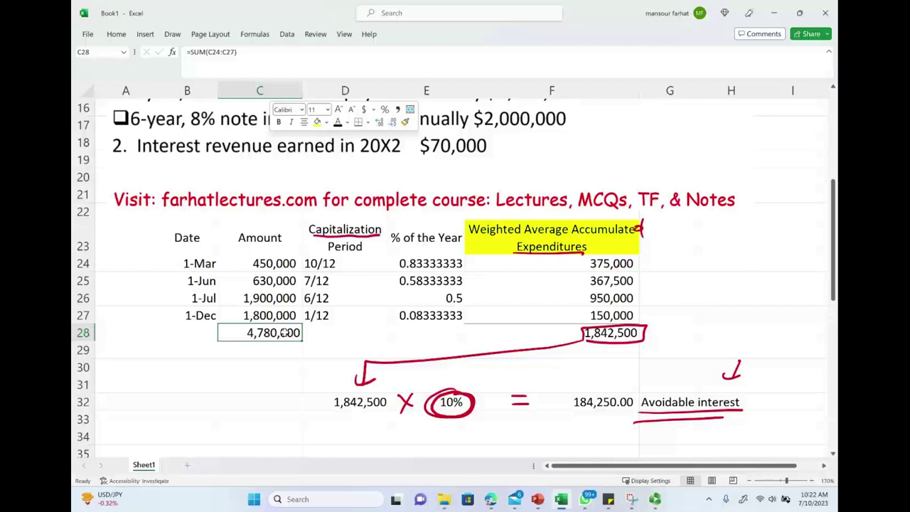
Step: Circle the capitalization periods in D24:D27 and undo those circles
mouse_move(350, 249)
left_mouse_down()
mouse_move(327, 250)
mouse_move(340, 272)
mouse_move(310, 287)
mouse_move(327, 306)
mouse_move(301, 310)
left_mouse_up()
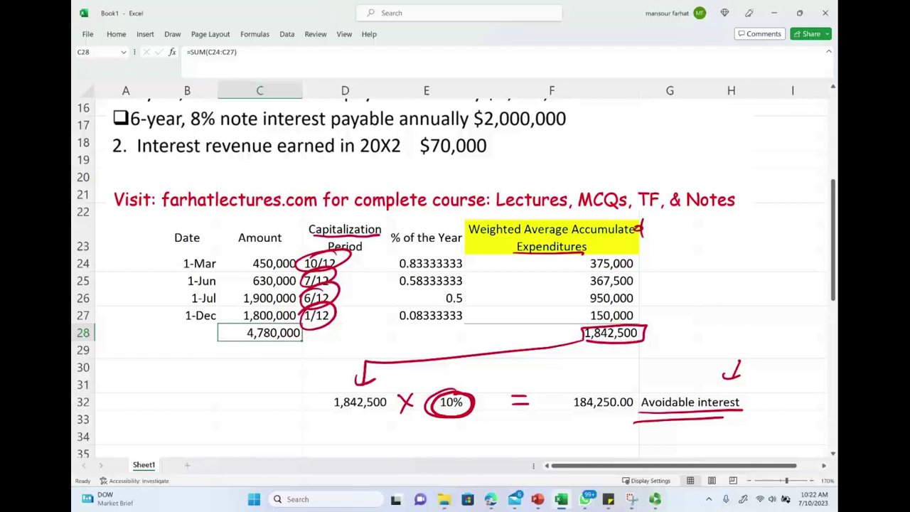
key("ctrl+z")
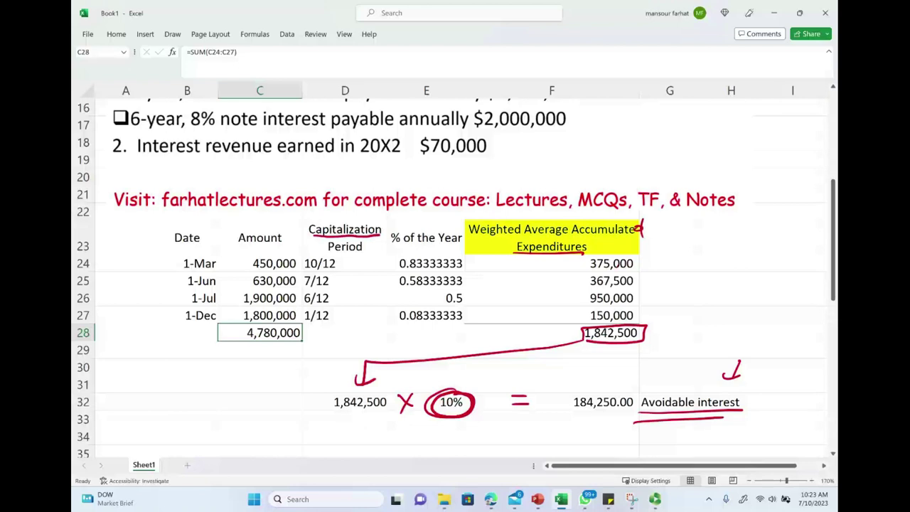
Step: Handwrite Actual Interest above the small arrow and circle the 184,250.00 avoidable interest
mouse_move(674, 341)
left_mouse_down()
mouse_move(696, 329)
mouse_move(758, 328)
mouse_move(782, 306)
mouse_move(799, 316)
mouse_move(802, 304)
left_mouse_up()
mouse_move(611, 387)
left_mouse_down()
mouse_move(619, 416)
mouse_move(597, 383)
left_mouse_up()
Step: Handwrite the example 7,000,000 × 10% = 700,000 beside row 32 and draw an arrow from it to 184,250.00
mouse_move(153, 418)
left_mouse_down()
mouse_move(177, 426)
mouse_move(273, 381)
mouse_move(241, 425)
mouse_move(279, 398)
mouse_move(208, 454)
left_mouse_up()
mouse_move(310, 395)
left_mouse_down()
mouse_move(258, 425)
mouse_move(263, 448)
mouse_move(293, 422)
left_mouse_up()
left_click_drag(313, 407, 307, 408)
left_click_drag(320, 399, 321, 401)
left_click_drag(288, 452, 334, 406)
mouse_move(291, 446)
left_mouse_down()
mouse_move(333, 412)
mouse_move(448, 355)
mouse_move(623, 368)
left_mouse_up()
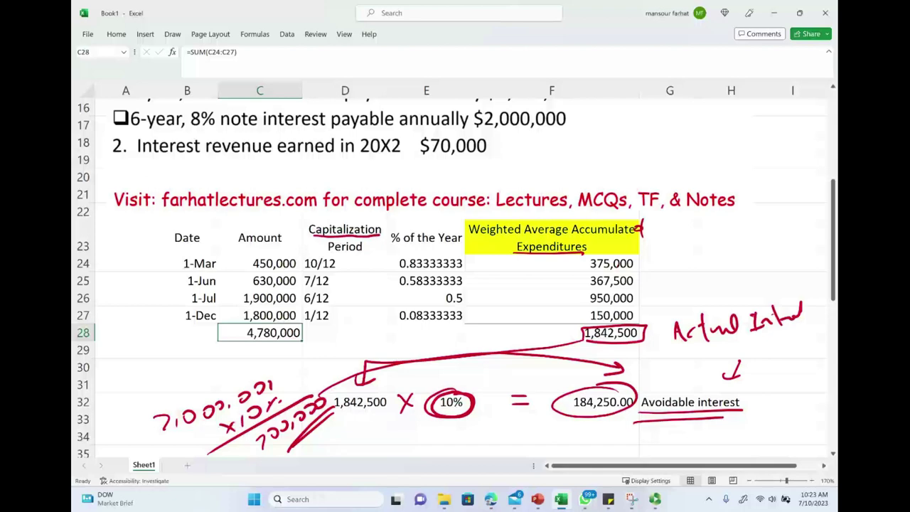
Step: Circle the 200,000 actual interest, mark the two highlighted debt rows with crosses, and box the 1,160,000.00 Actual total
scroll(455, 277, "down", 3)
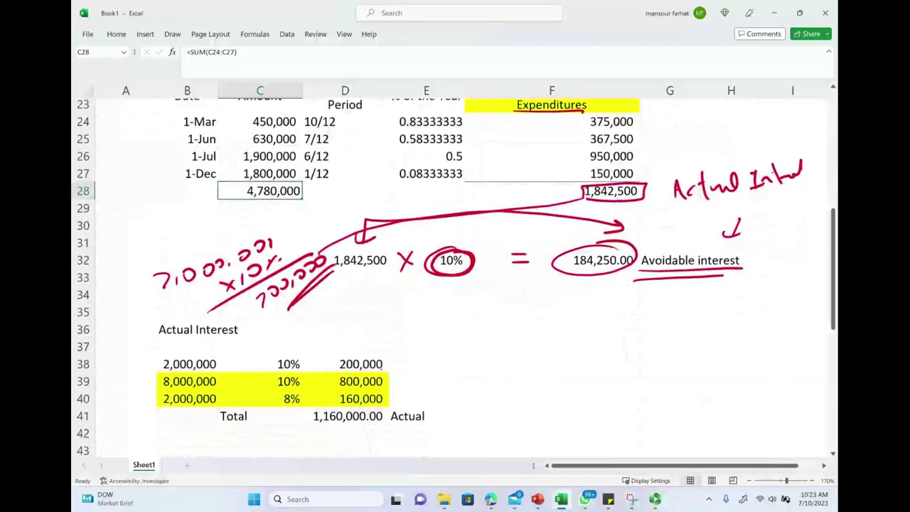
mouse_move(364, 353)
left_mouse_down()
mouse_move(352, 354)
mouse_move(374, 372)
mouse_move(383, 355)
left_mouse_up()
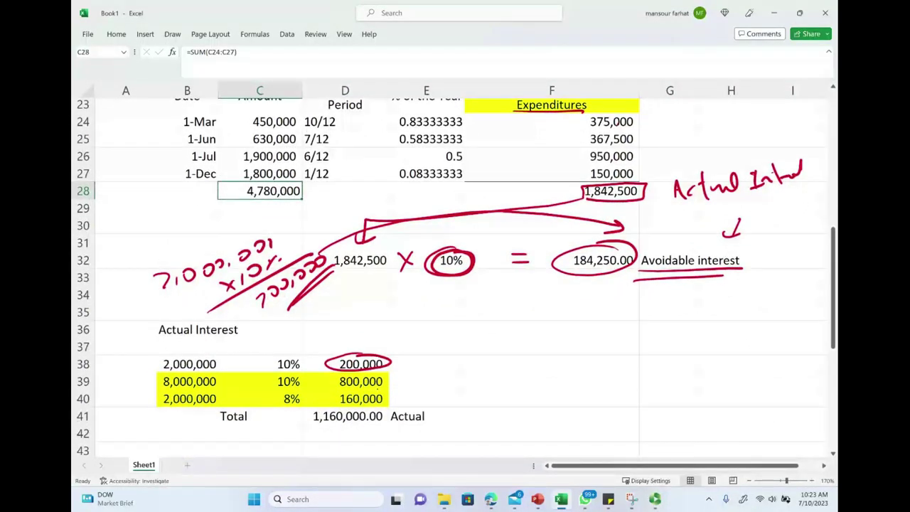
mouse_move(136, 381)
left_mouse_down()
mouse_move(148, 379)
mouse_move(146, 399)
left_mouse_up()
left_click_drag(140, 396, 139, 408)
mouse_move(308, 410)
left_mouse_down()
mouse_move(413, 406)
mouse_move(368, 428)
mouse_move(302, 407)
left_mouse_up()
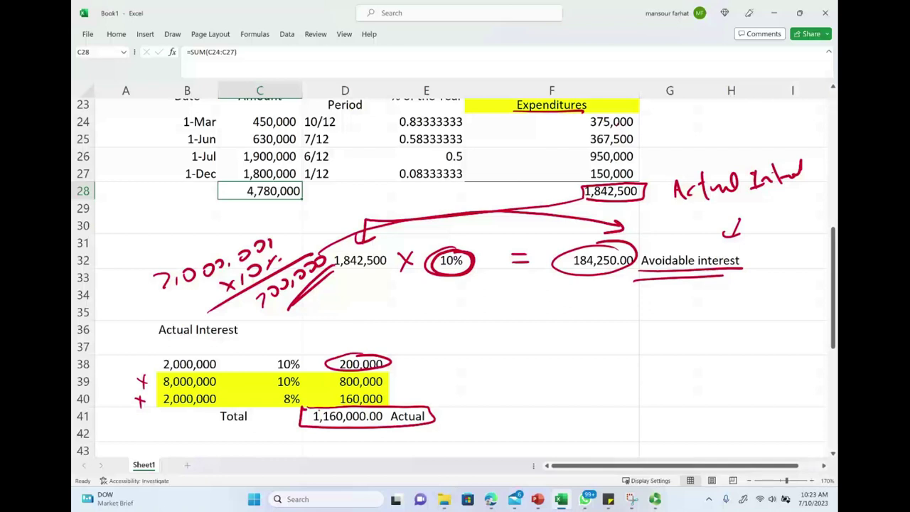
mouse_move(426, 418)
left_mouse_down()
mouse_move(596, 286)
mouse_move(606, 291)
left_mouse_up()
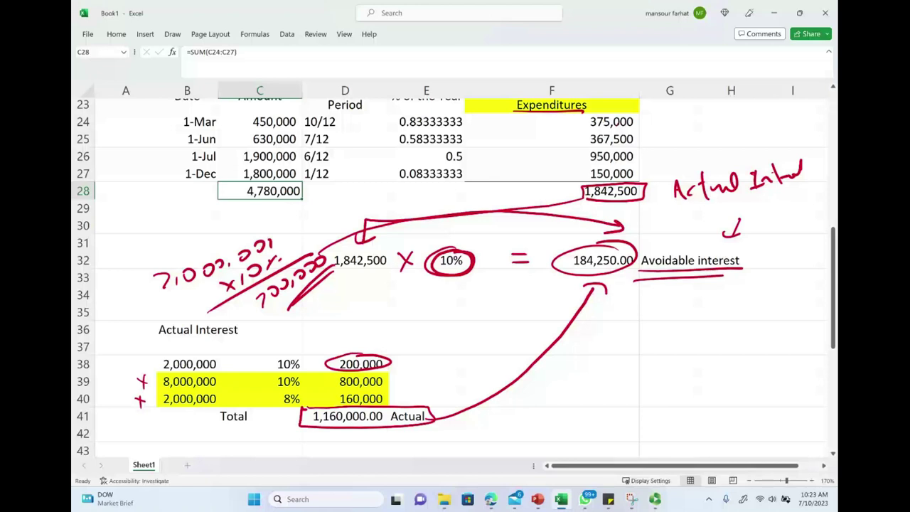
key("ctrl+z")
key("ctrl+z")
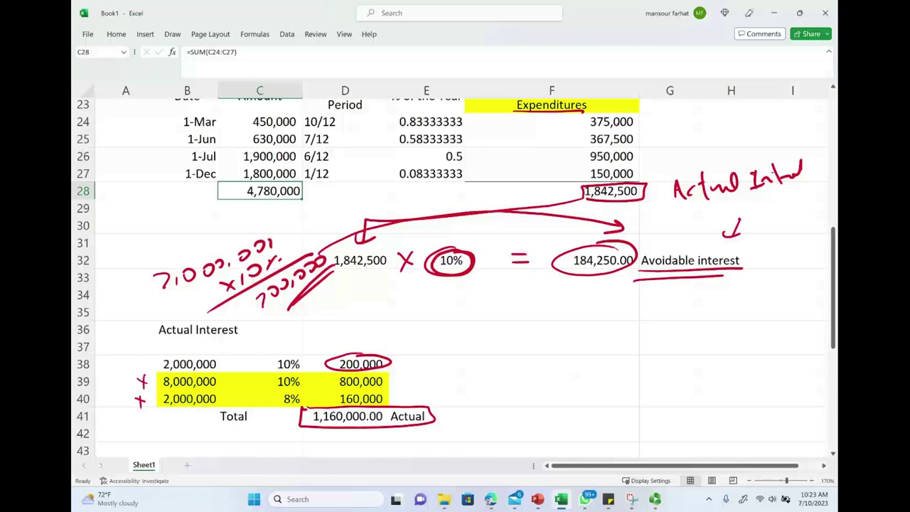
Step: Handwrite a journal entry with Cash 1,160,000 as the credit and Warehouse 184,250 and Interest Exp as the debit lines
left_click_drag(584, 377, 610, 386)
mouse_move(622, 369)
left_mouse_down()
mouse_move(616, 387)
mouse_move(654, 390)
mouse_move(687, 378)
mouse_move(650, 408)
mouse_move(684, 389)
mouse_move(660, 369)
mouse_move(690, 396)
mouse_move(651, 391)
mouse_move(682, 376)
mouse_move(732, 393)
mouse_move(756, 377)
mouse_move(808, 371)
left_mouse_up()
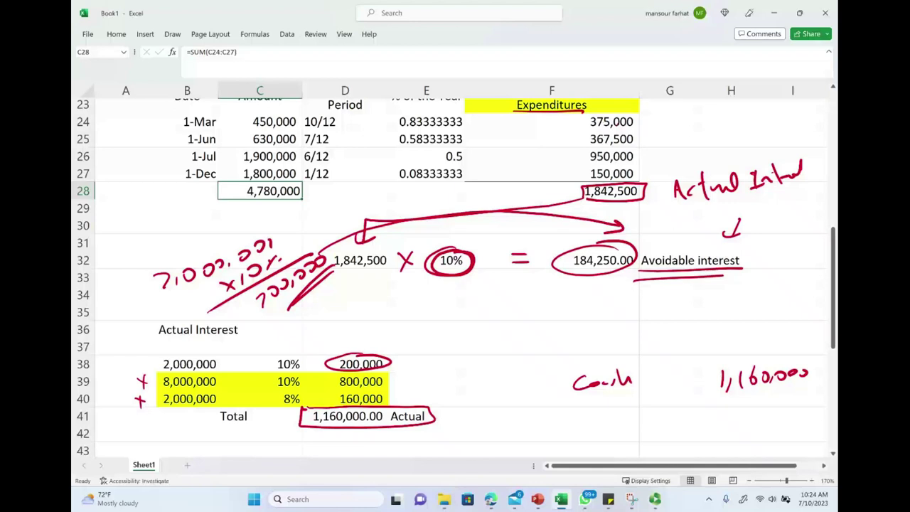
left_click_drag(432, 329, 631, 334)
left_click_drag(645, 323, 651, 324)
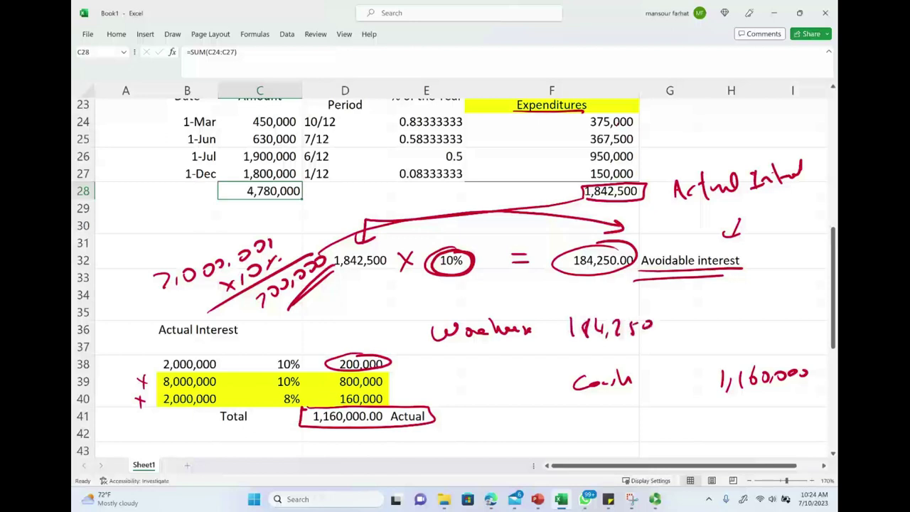
mouse_move(431, 352)
left_mouse_down()
mouse_move(439, 365)
mouse_move(465, 364)
mouse_move(509, 346)
mouse_move(537, 365)
left_mouse_up()
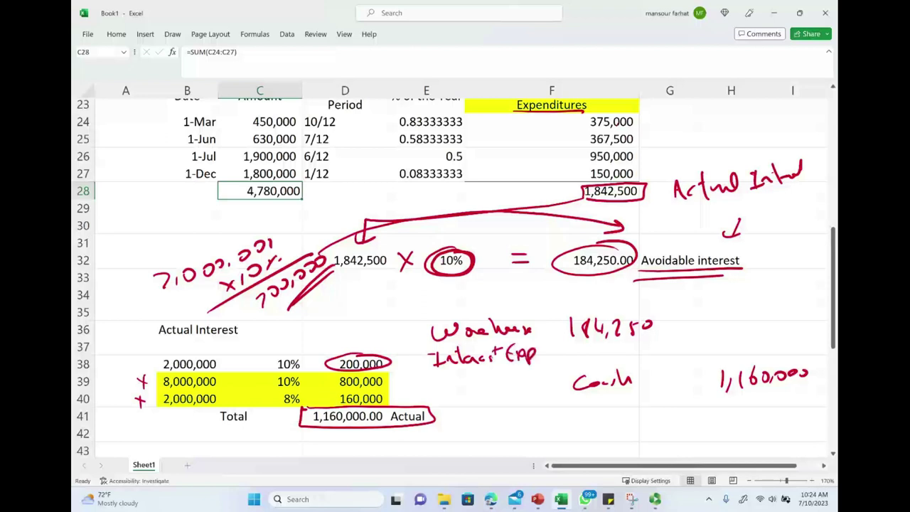
Step: Calculate the interest expense in D43 as actual interest in D41 minus avoidable interest in F32
scroll(448, 283, "down", 1)
left_click(345, 402)
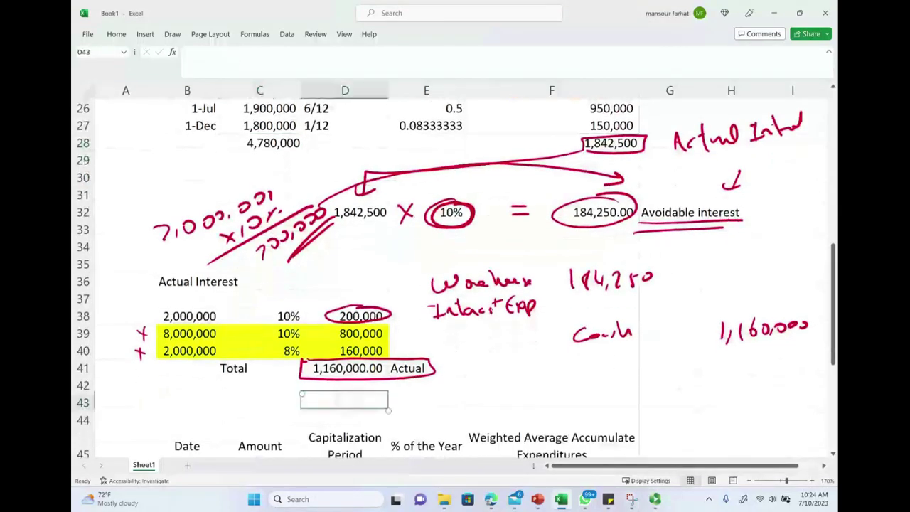
type("=")
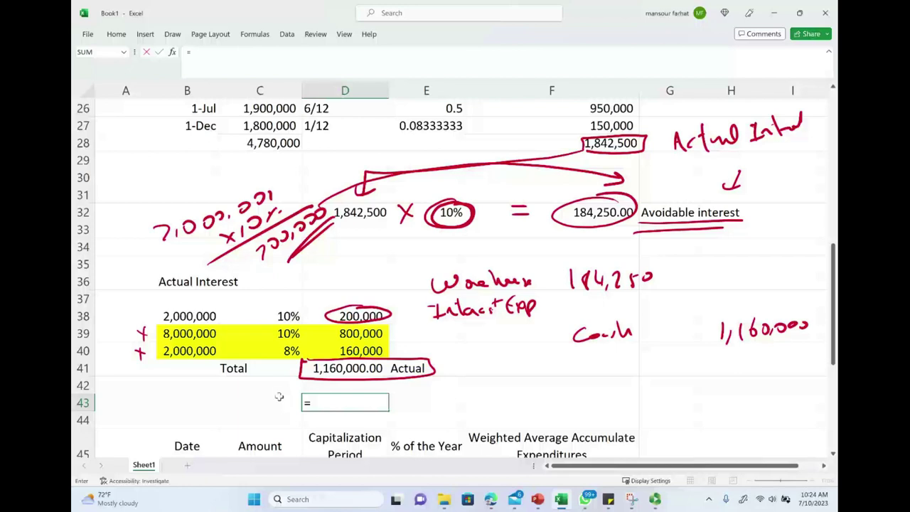
left_click(331, 366)
type("=")
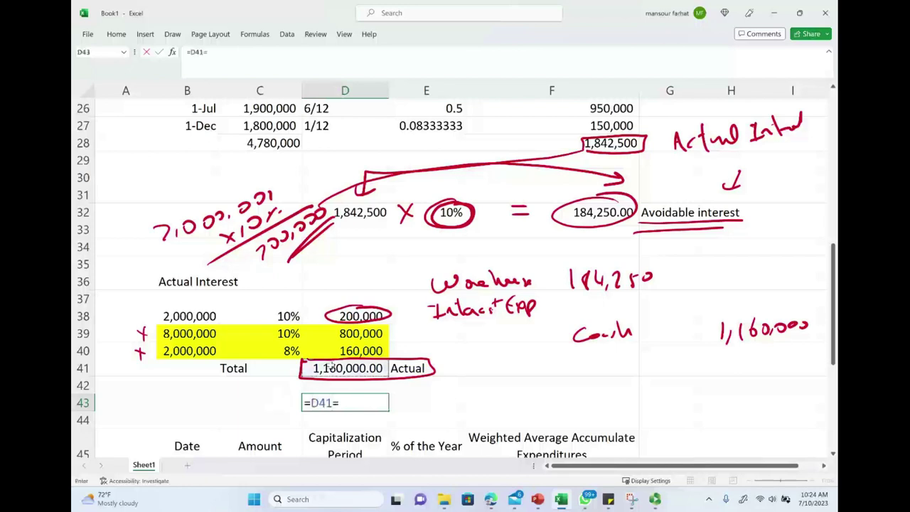
key("BackSpace")
type("-")
left_click(599, 213)
key("Return")
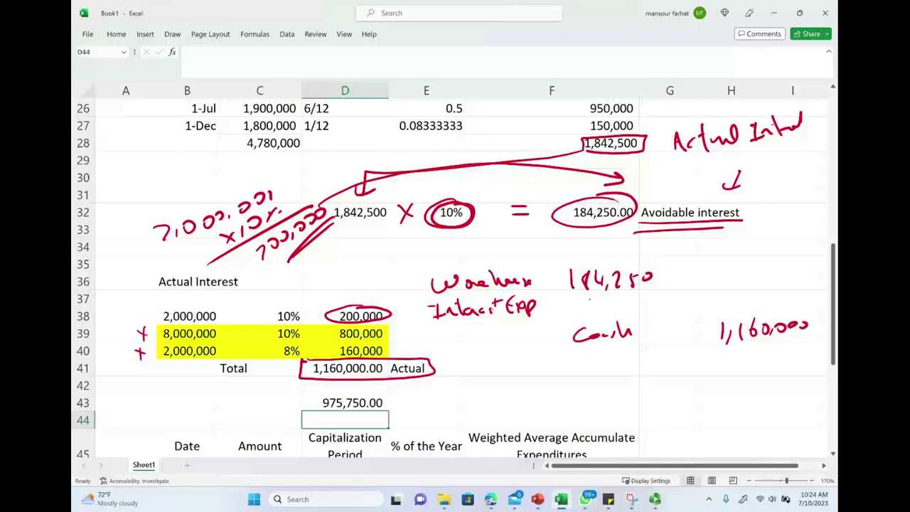
Step: Complete the handwritten entry with 975,750 for Interest Exp and an arrow at 184,250, and circle the 450,000 and 630,000 amounts
left_click_drag(575, 294, 649, 295)
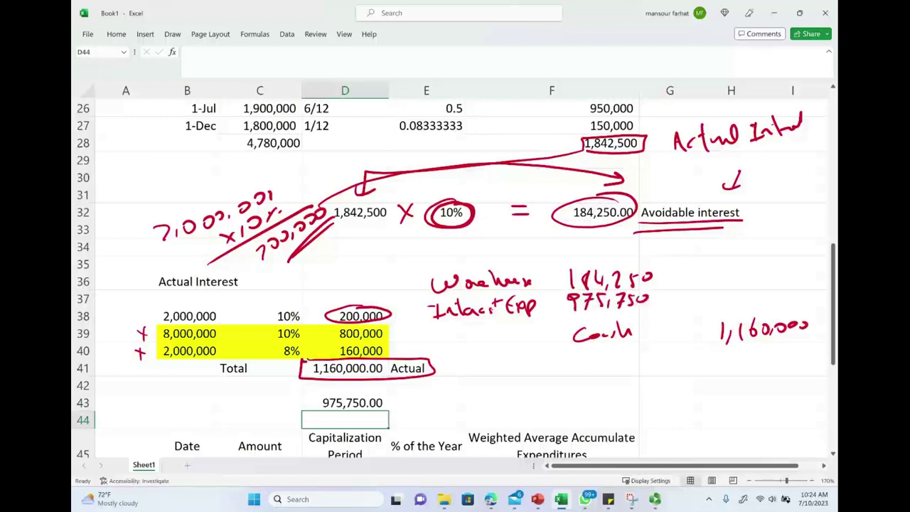
left_click_drag(709, 260, 666, 270)
scroll(456, 278, "up", 2)
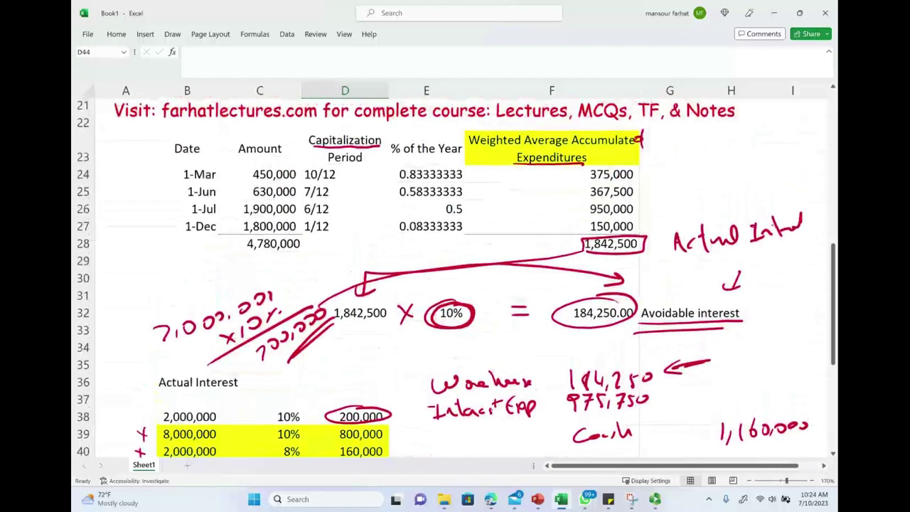
mouse_move(280, 168)
left_mouse_down()
mouse_move(262, 171)
mouse_move(270, 188)
left_mouse_up()
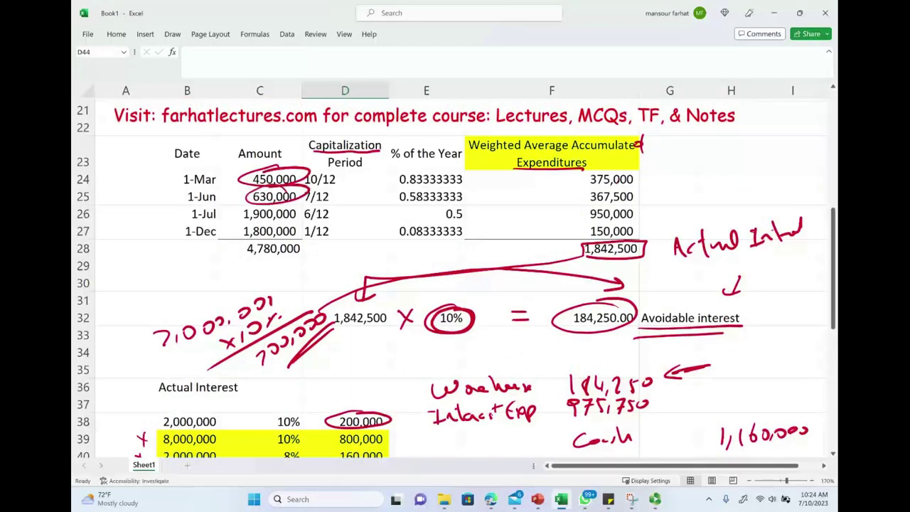
scroll(451, 279, "down", 4)
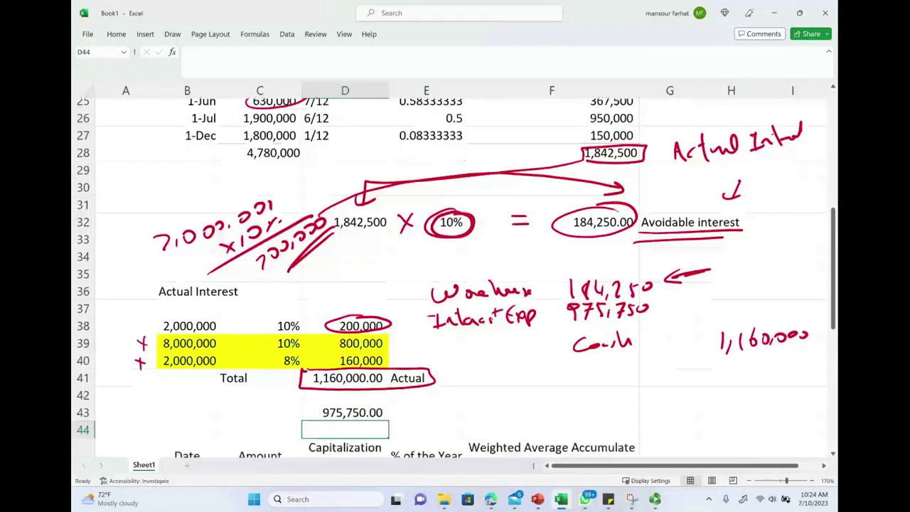
scroll(450, 279, "down", 3)
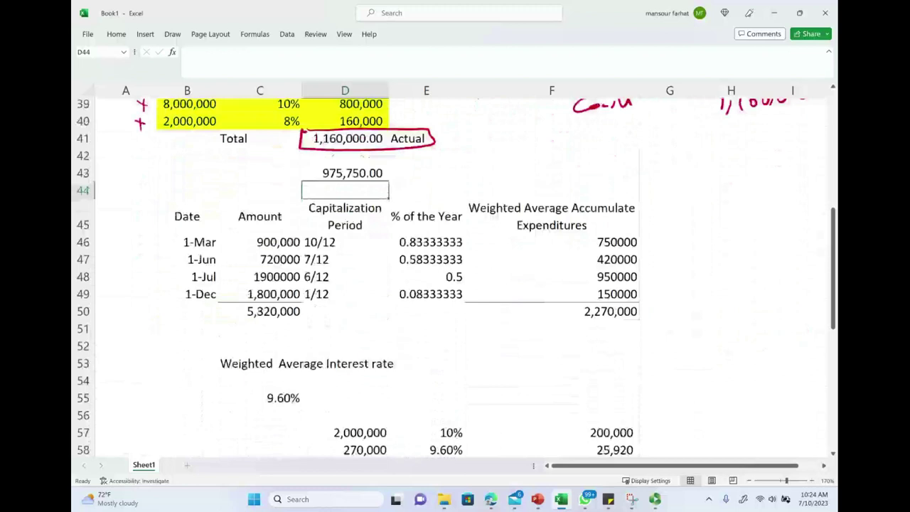
left_click_drag(242, 267, 258, 253)
left_click_drag(243, 288, 253, 280)
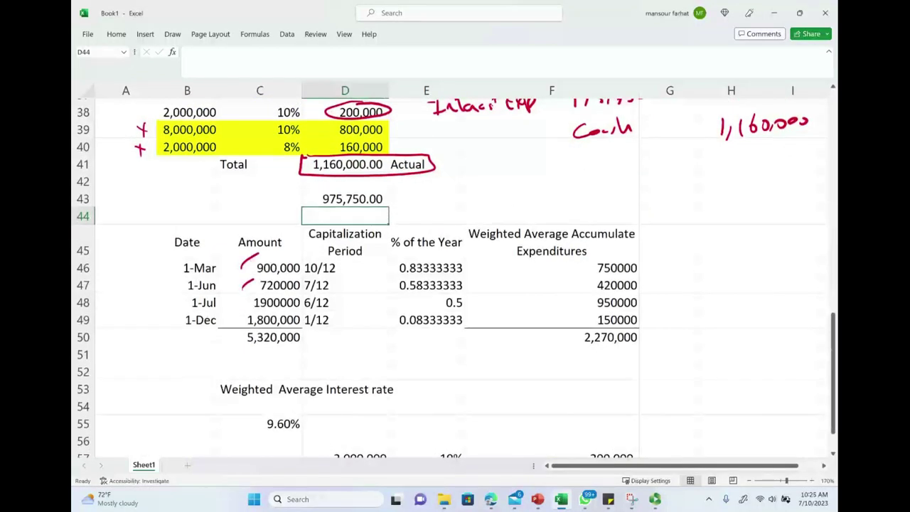
key("ctrl+z")
key("ctrl+z")
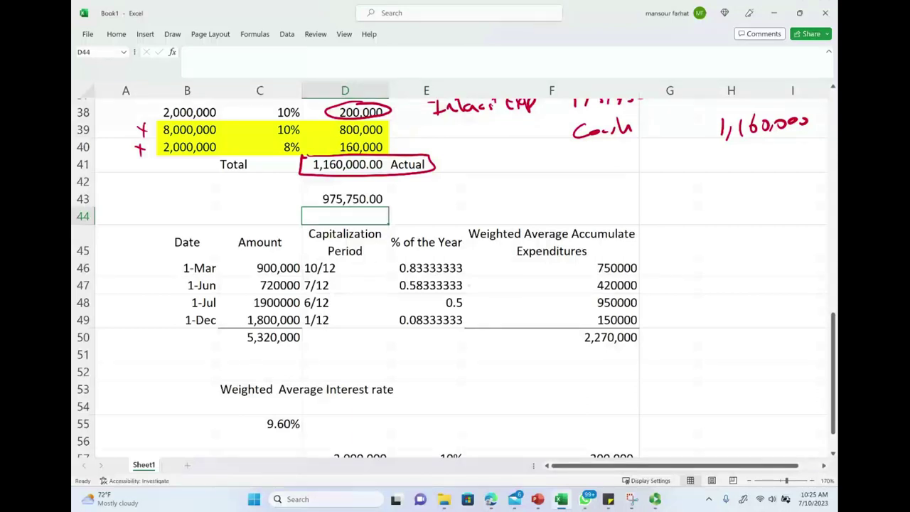
Step: Circle the 2,270,000 expenditure total in F50 and circle the boxed 1,842,500 total in F28
mouse_move(625, 324)
left_mouse_down()
mouse_move(569, 344)
mouse_move(620, 325)
left_mouse_up()
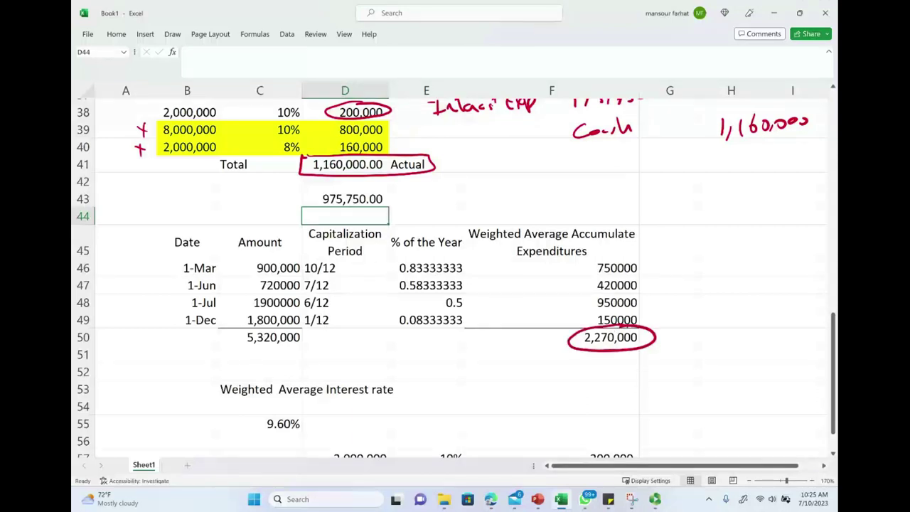
scroll(455, 277, "up", 1)
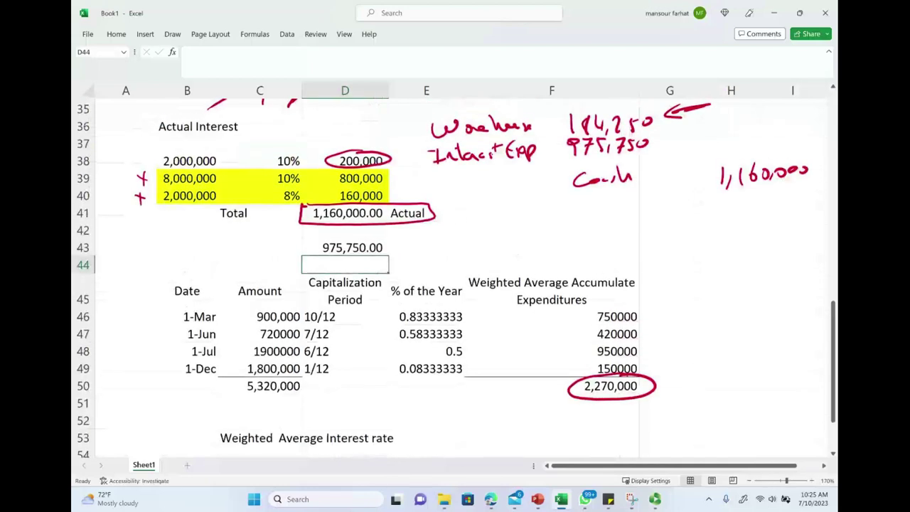
scroll(455, 277, "up", 3)
scroll(647, 306, "up", 4)
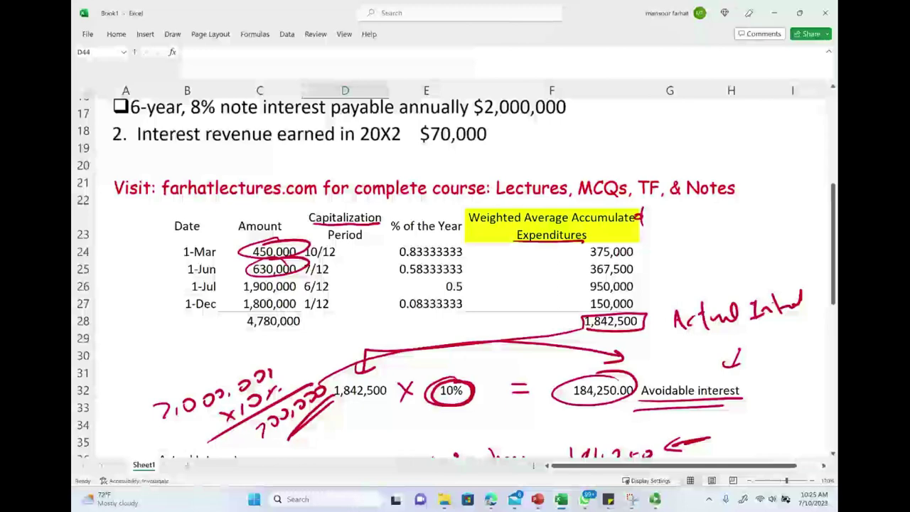
scroll(647, 306, "down", 2)
left_click_drag(637, 233, 647, 238)
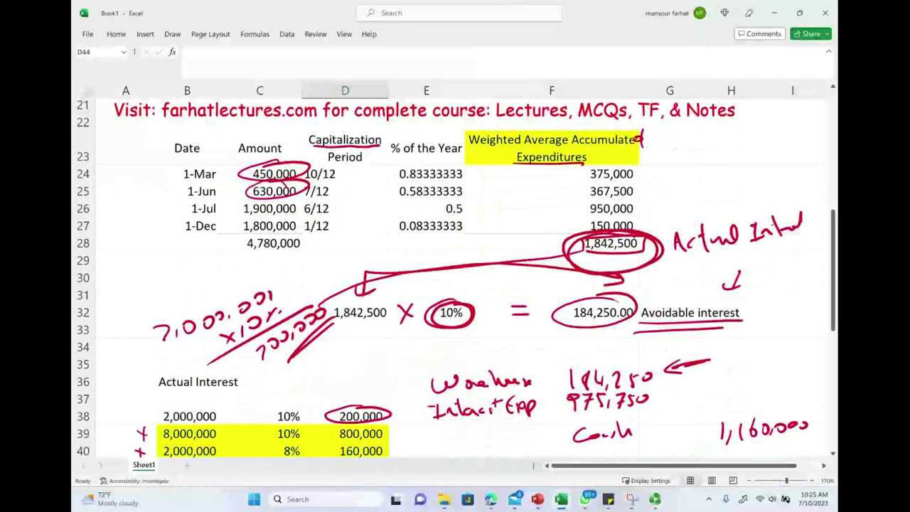
scroll(455, 277, "down", 4)
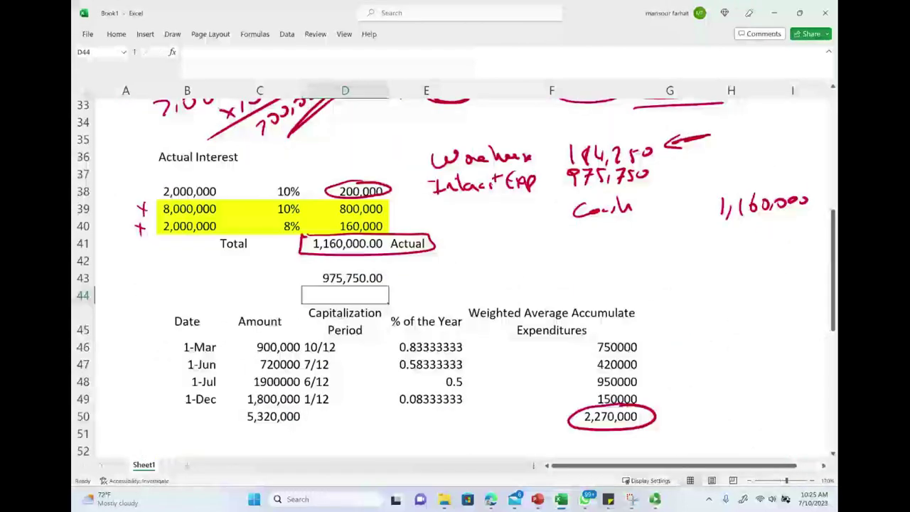
scroll(455, 277, "down", 2)
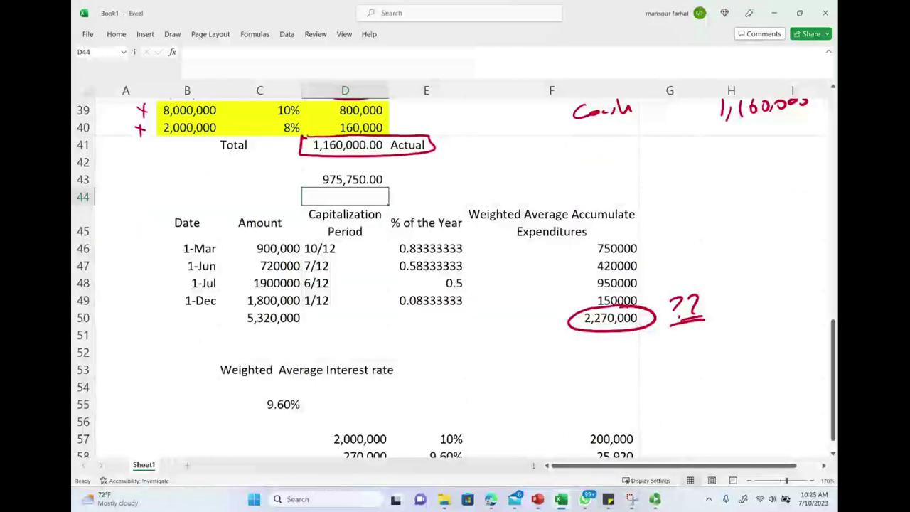
scroll(455, 277, "up", 10)
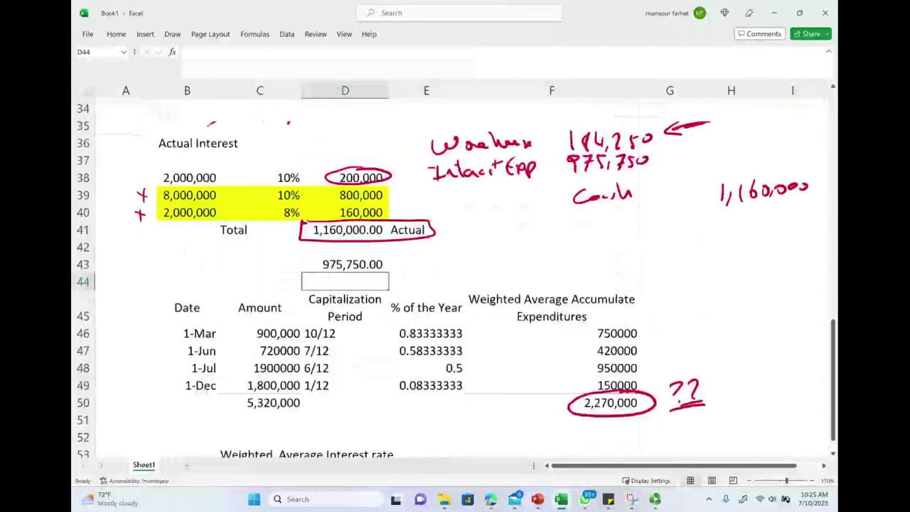
scroll(455, 277, "up", 2)
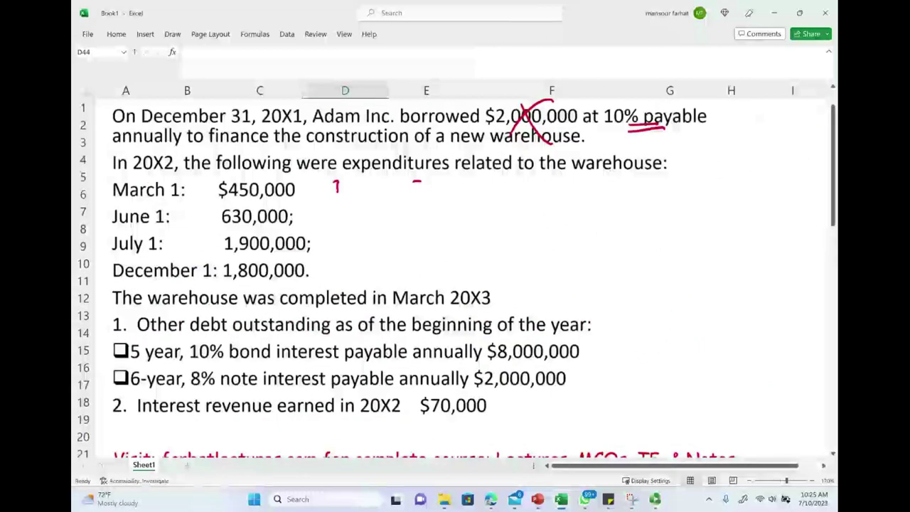
scroll(455, 277, "down", 14)
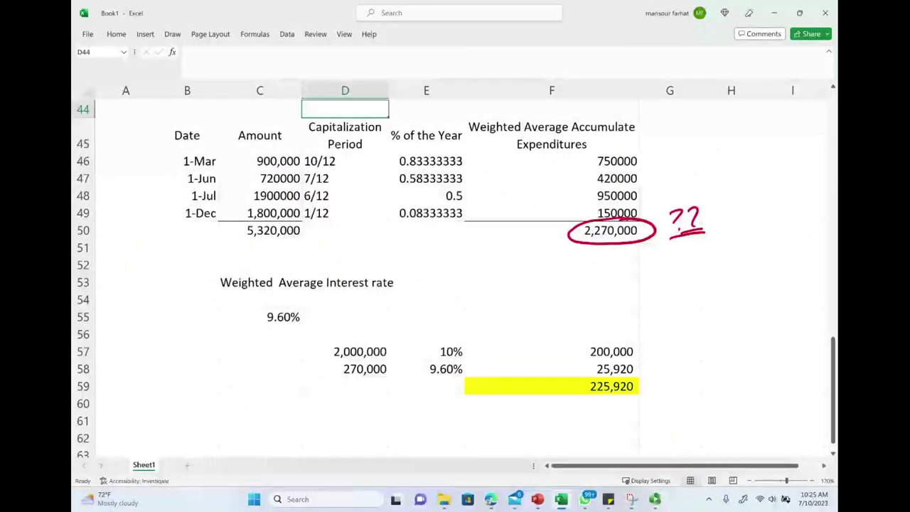
key("ctrl+z")
key("ctrl+z")
key("ctrl+z")
key("ctrl+z")
Step: Handwrite the calculation 2,000,000 × 10% = 200,000 beside the second expenditures table and double underline the result
mouse_move(665, 169)
left_mouse_down()
mouse_move(674, 182)
mouse_move(689, 168)
mouse_move(721, 170)
left_mouse_up()
mouse_move(725, 162)
left_mouse_down()
mouse_move(750, 159)
mouse_move(715, 172)
left_mouse_up()
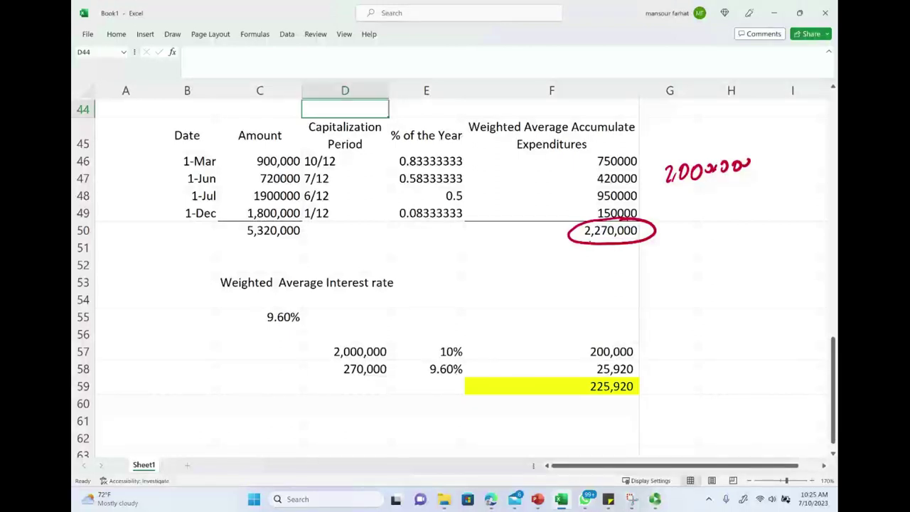
left_click_drag(651, 199, 690, 204)
left_click_drag(709, 192, 723, 204)
left_click_drag(724, 194, 738, 192)
left_click_drag(651, 219, 767, 200)
mouse_move(673, 227)
left_mouse_down()
mouse_move(684, 223)
mouse_move(680, 236)
left_mouse_up()
left_click_drag(697, 222, 695, 223)
left_click_drag(711, 219, 714, 221)
mouse_move(725, 218)
left_mouse_down()
mouse_move(740, 218)
mouse_move(732, 221)
left_mouse_up()
mouse_move(748, 207)
left_mouse_down()
mouse_move(745, 216)
mouse_move(760, 215)
left_mouse_up()
left_click_drag(672, 250, 793, 227)
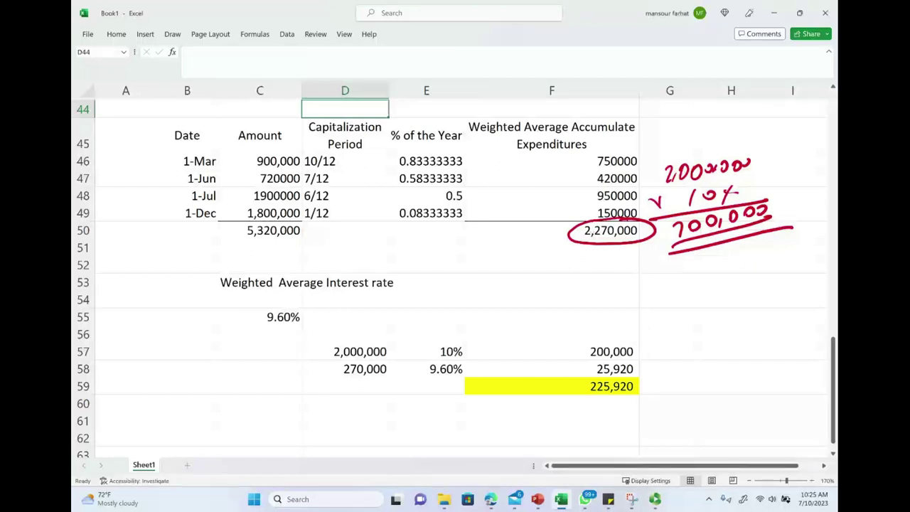
Step: Box the 270,000 portion of the total in F50 and draw brackets around the two highlighted debt rows 39 and 40
mouse_move(596, 222)
left_mouse_down()
mouse_move(596, 236)
mouse_move(638, 238)
mouse_move(597, 222)
left_mouse_up()
scroll(448, 277, "up", 4)
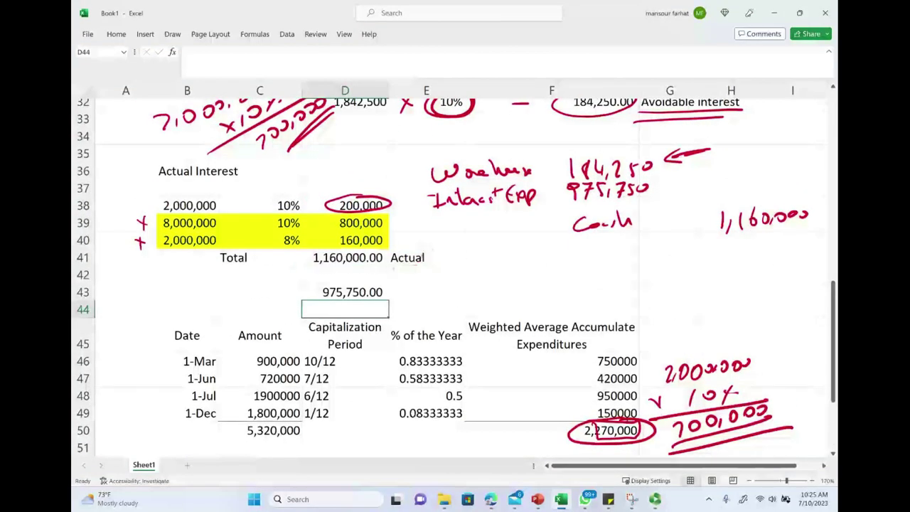
mouse_move(380, 214)
left_mouse_down()
mouse_move(390, 219)
mouse_move(377, 250)
left_mouse_up()
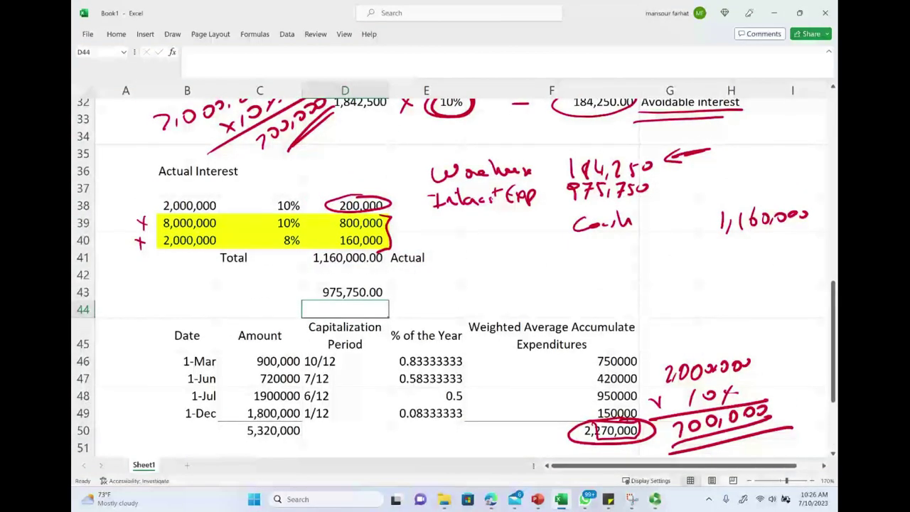
key("ctrl+z")
key("ctrl+z")
left_click_drag(165, 215, 166, 250)
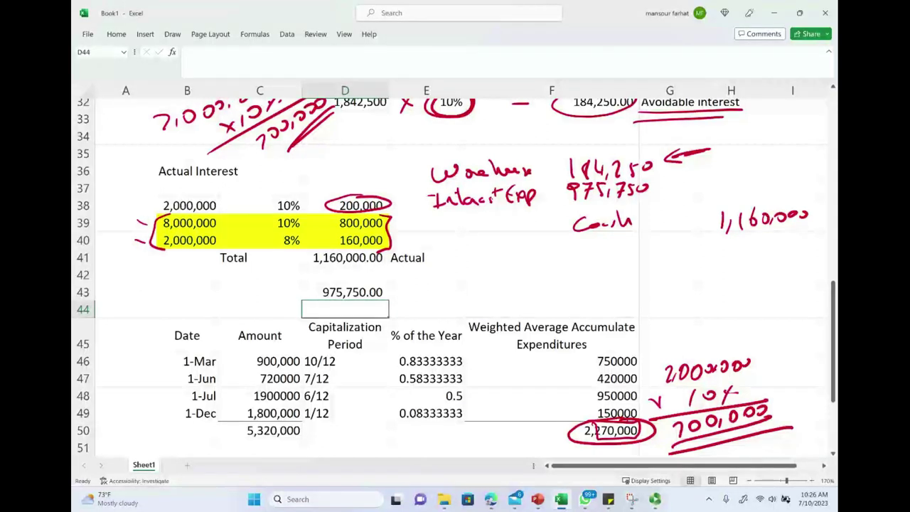
Step: Label the 2,000,000 debt in row 38 Specific and strike through the row, and handwrite a double-underlined 270,000 below the journal entry
mouse_move(213, 200)
left_mouse_down()
mouse_move(286, 165)
mouse_move(303, 170)
left_mouse_up()
left_click_drag(161, 206, 386, 199)
mouse_move(483, 245)
left_mouse_down()
mouse_move(496, 263)
mouse_move(577, 242)
left_mouse_up()
left_click_drag(488, 264, 591, 255)
left_click_drag(498, 281, 587, 266)
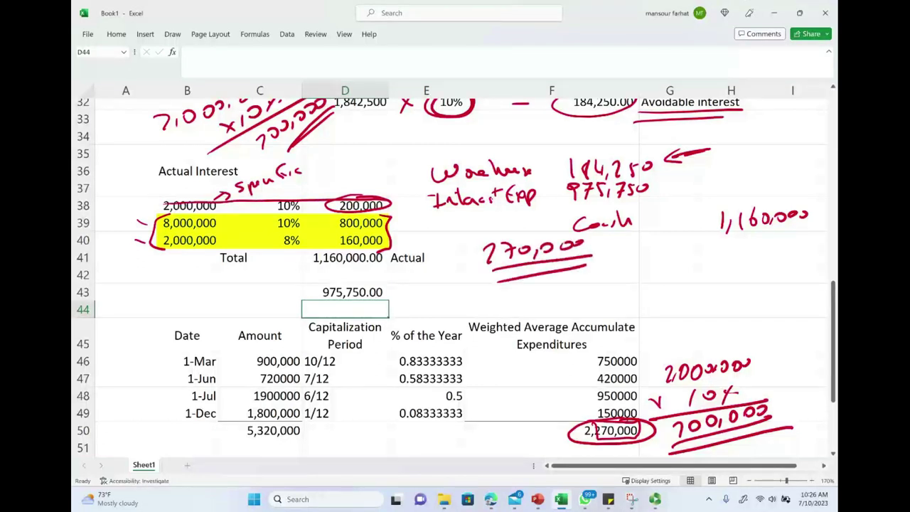
mouse_move(178, 212)
left_mouse_down()
mouse_move(213, 249)
mouse_move(390, 241)
mouse_move(238, 214)
mouse_move(147, 235)
left_mouse_up()
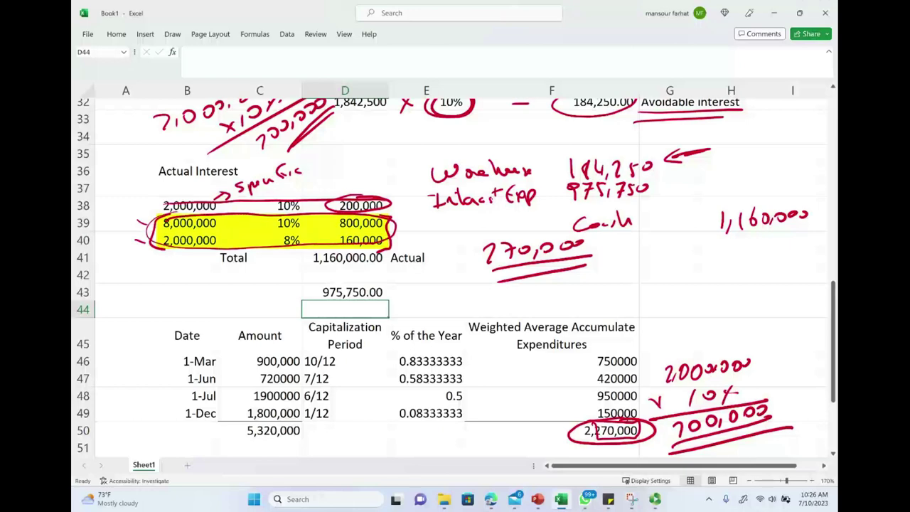
scroll(455, 278, "down", 3)
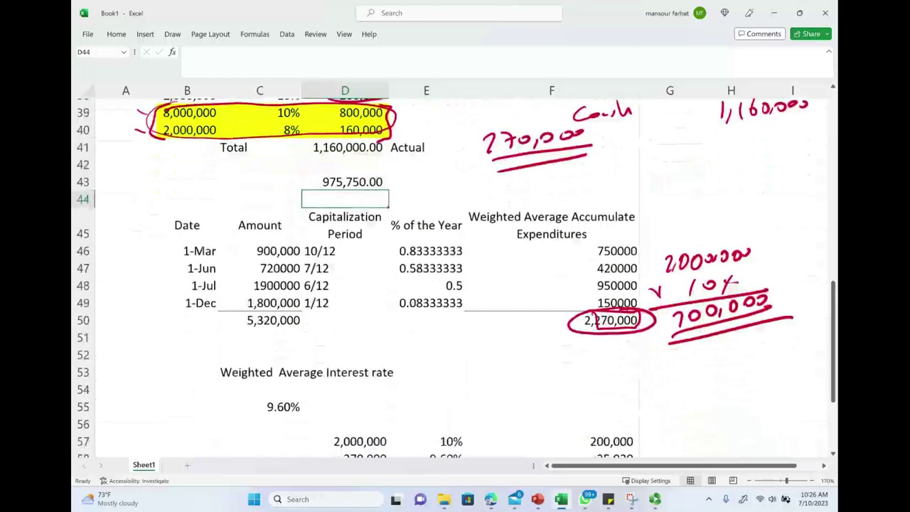
scroll(455, 277, "up", 1)
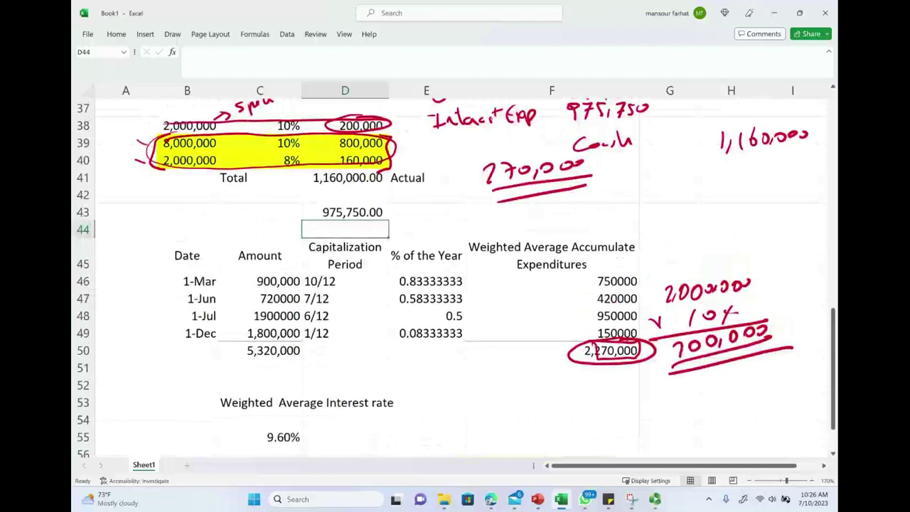
key("ctrl+z")
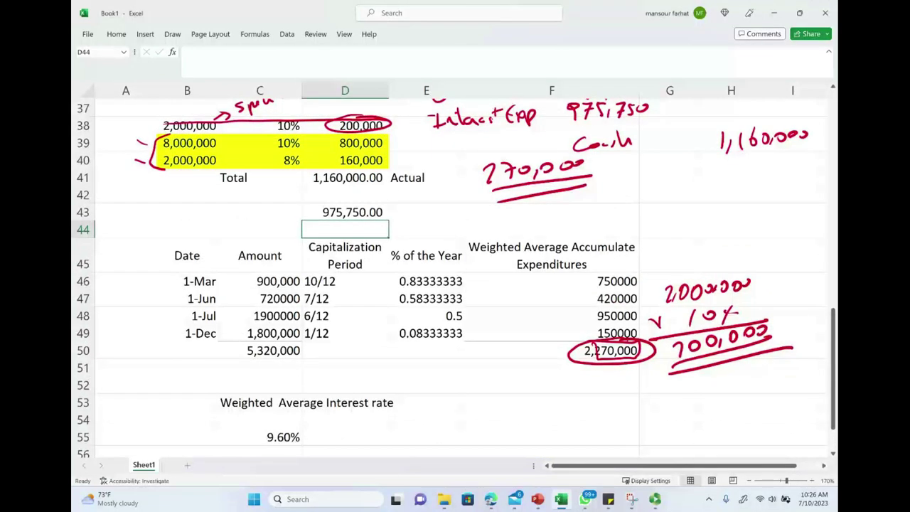
Step: Circle the highlighted interest and principal amounts in rows 39 and 40, and handwrite 960,000 / 10,000,000 = 9.6% below the second table
mouse_move(335, 135)
left_mouse_down()
mouse_move(395, 152)
mouse_move(330, 135)
left_mouse_up()
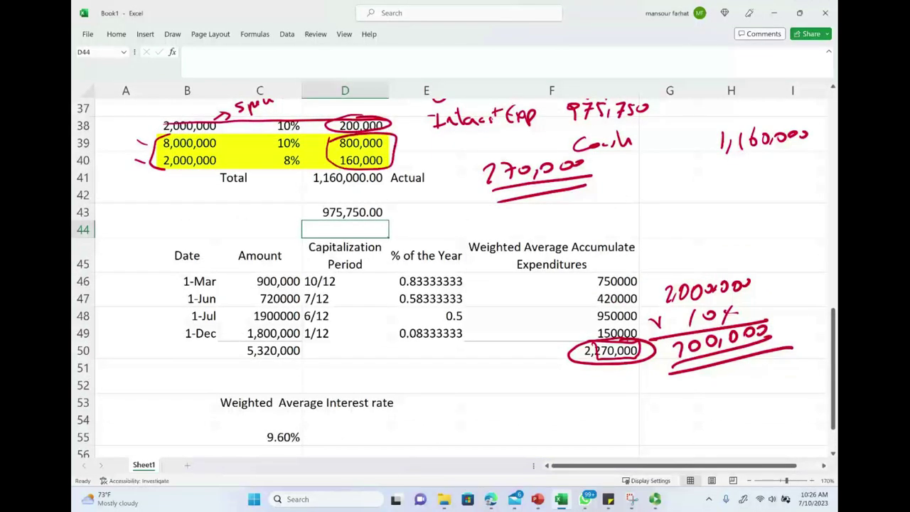
mouse_move(443, 377)
left_mouse_down()
mouse_move(452, 390)
mouse_move(537, 371)
left_mouse_up()
left_click_drag(421, 403, 544, 387)
mouse_move(201, 133)
left_mouse_down()
mouse_move(238, 162)
mouse_move(229, 138)
left_mouse_up()
mouse_move(441, 406)
left_mouse_down()
mouse_move(439, 425)
mouse_move(454, 403)
mouse_move(476, 411)
mouse_move(503, 401)
left_mouse_up()
left_click_drag(509, 404, 507, 411)
left_click_drag(520, 395, 547, 392)
left_click_drag(551, 383, 561, 380)
mouse_move(556, 389)
left_mouse_down()
mouse_move(609, 384)
mouse_move(606, 368)
left_mouse_up()
Step: Inspect the weighted average interest rate formula in C55 and the debt cells it references
scroll(400, 415, "down", 5)
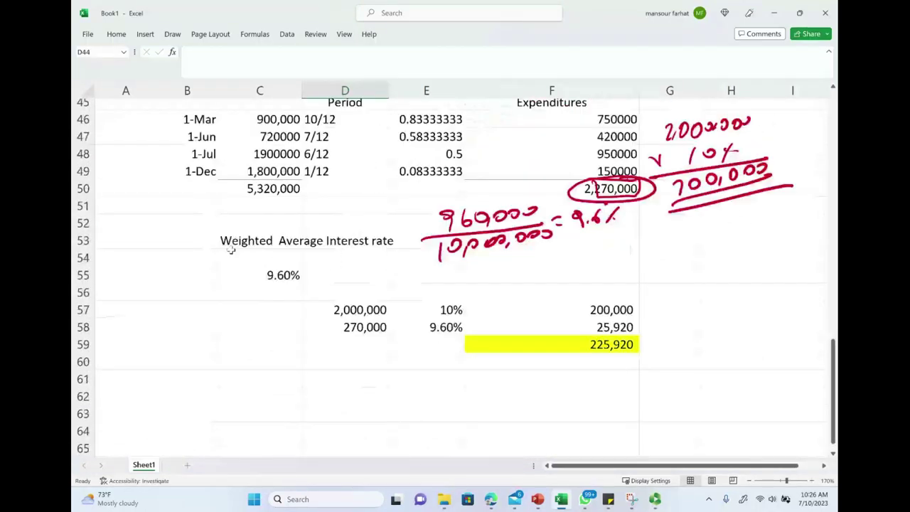
double_click(279, 277)
scroll(312, 345, "up", 2)
scroll(313, 346, "up", 2)
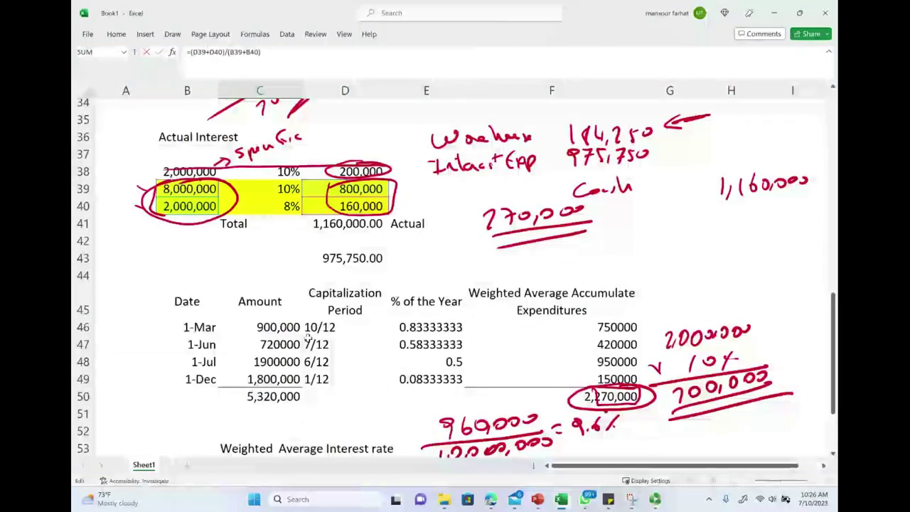
scroll(307, 339, "down", 3)
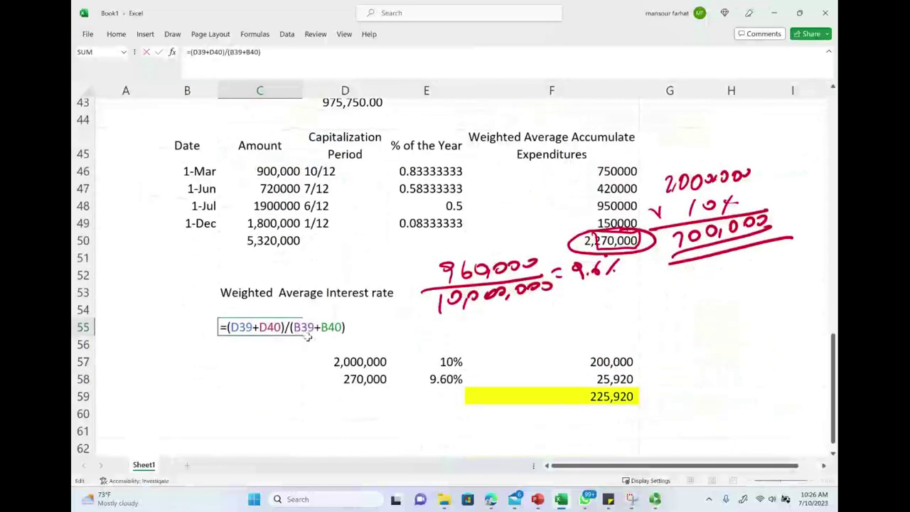
key("Escape")
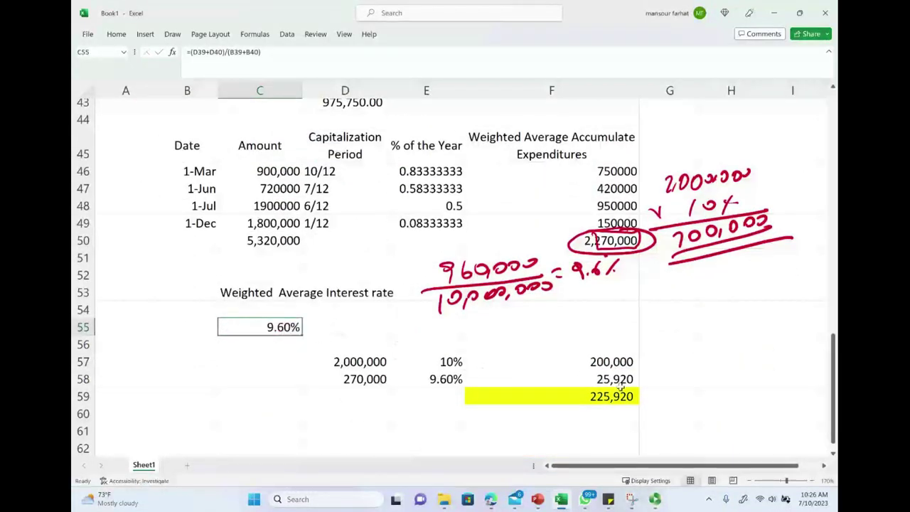
Step: Review the debt amounts and rates in rows 57 and 58 and the total formula in F59
left_click(373, 366)
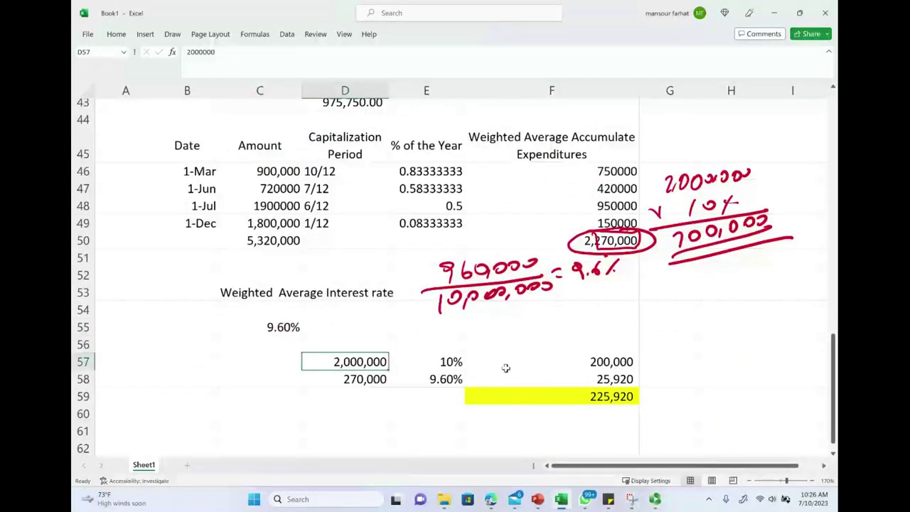
left_click(452, 362)
left_click(367, 382)
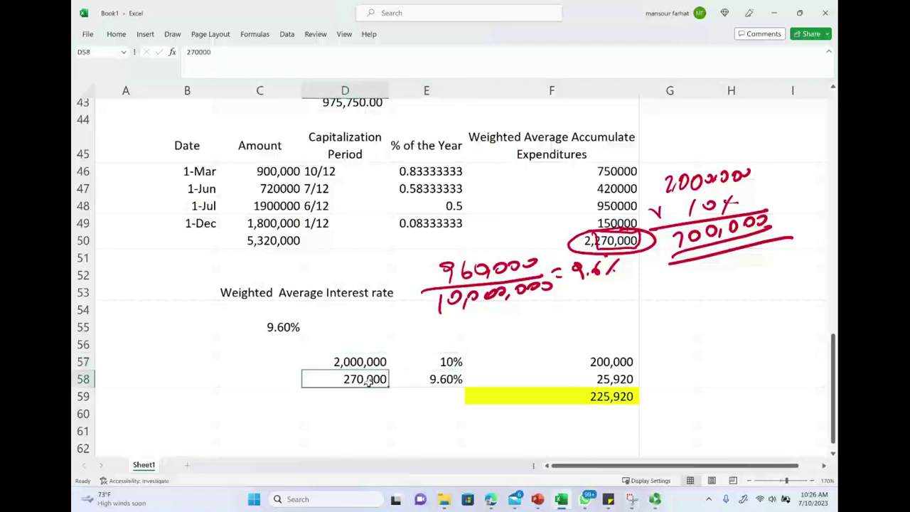
left_click(439, 380)
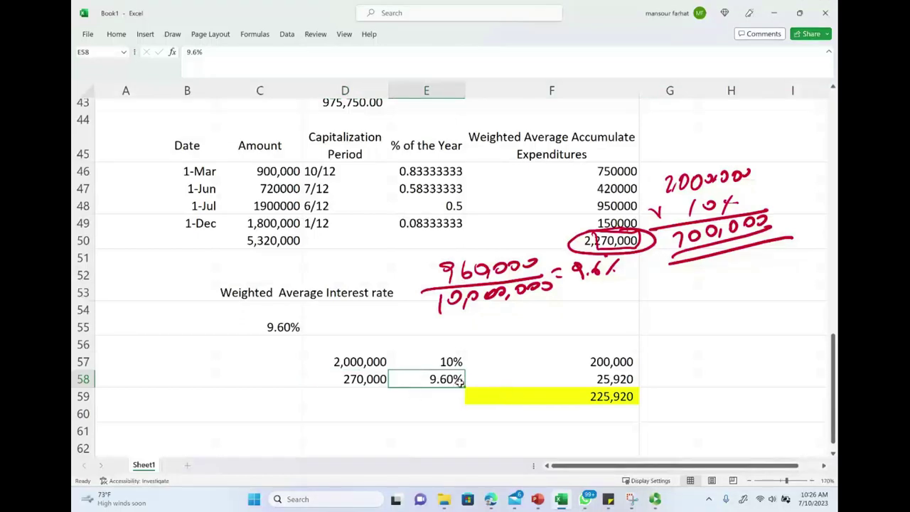
double_click(615, 400)
key("Escape")
Step: Handwrite Avoidable beside the highlighted total in F59 and double underline it
left_click_drag(667, 403, 679, 403)
left_click_drag(670, 397, 757, 384)
mouse_move(660, 417)
left_mouse_down()
mouse_move(758, 406)
mouse_move(735, 420)
left_mouse_up()
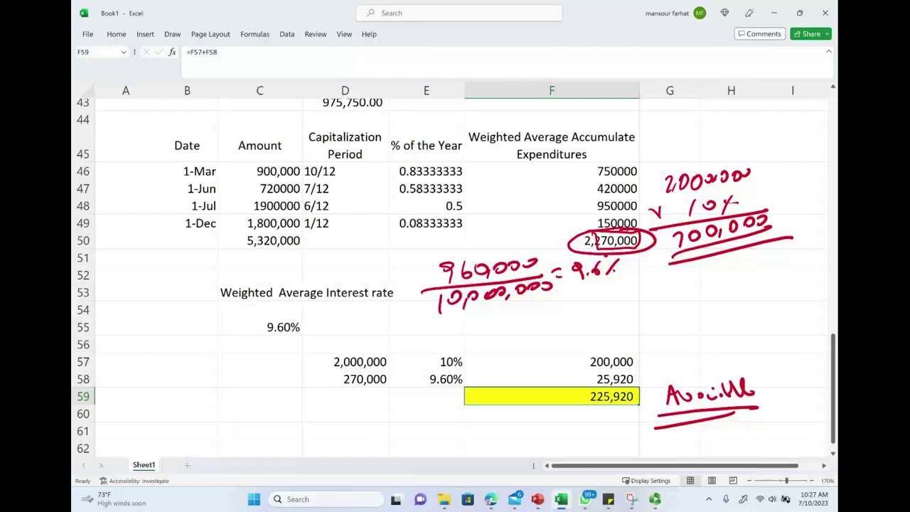
Step: Handwrite 1,160,000 with a double underline beside rows 59 to 61 and circle the 225,920 total in F59
left_click_drag(245, 408, 238, 431)
mouse_move(253, 406)
left_mouse_down()
mouse_move(258, 423)
mouse_move(313, 393)
left_mouse_up()
left_click_drag(255, 443, 337, 397)
left_click_drag(257, 453, 348, 407)
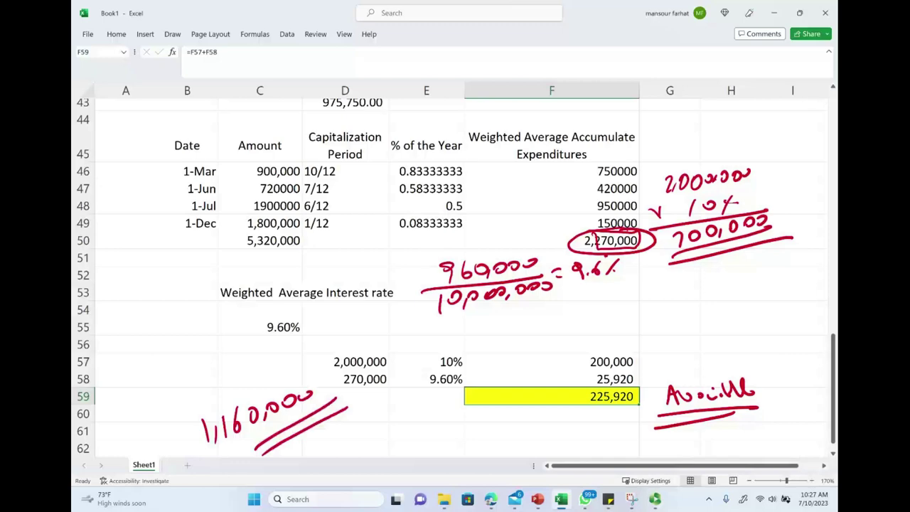
mouse_move(623, 388)
left_mouse_down()
mouse_move(617, 408)
mouse_move(634, 388)
left_mouse_up()
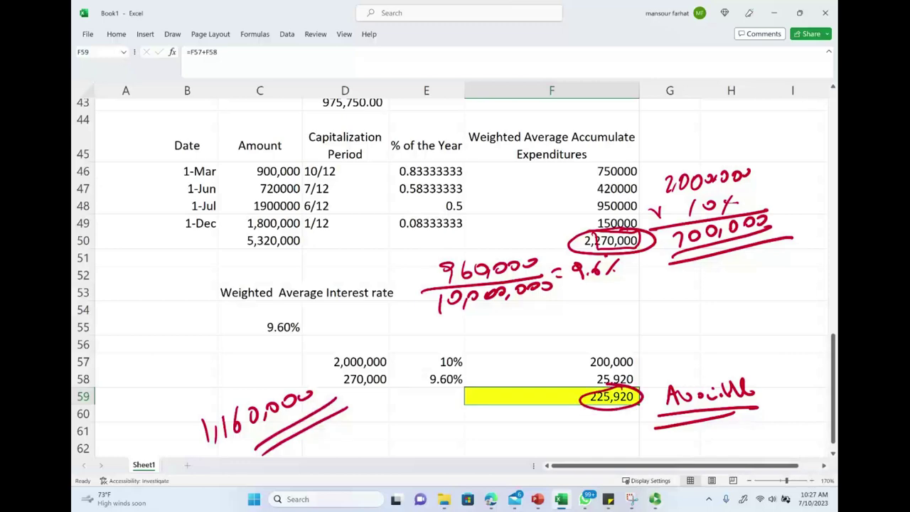
Step: Erase the handwritten 184,250 Warehouse amount and the arrow pointing to it
scroll(455, 277, "up", 5)
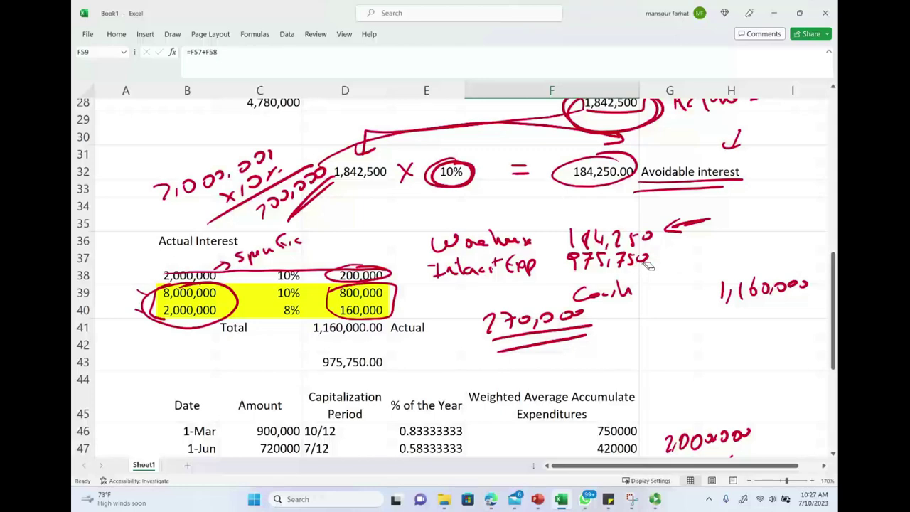
left_click_drag(643, 244, 572, 238)
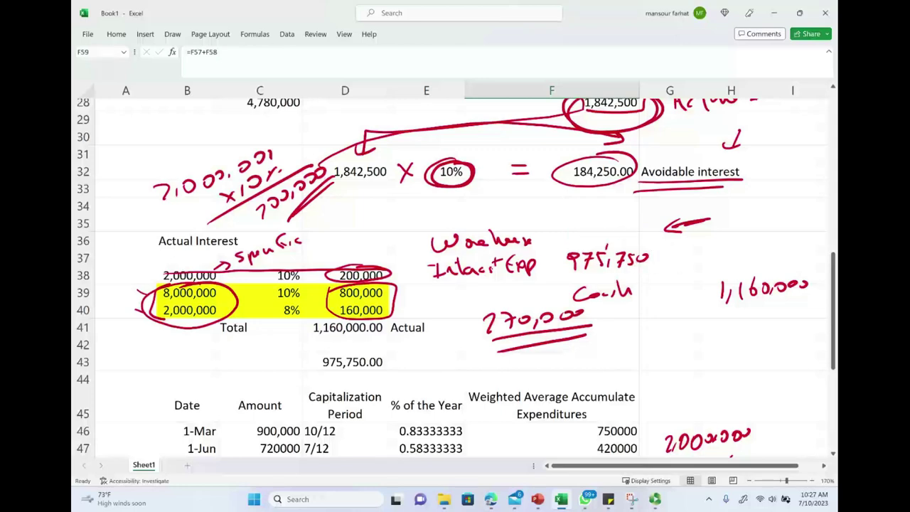
left_click_drag(700, 221, 668, 227)
Step: Handwrite 225,920 as the Warehouse amount, and replace the Interest Exp amount with an empty outline linked by an arrow from 1,160,000
scroll(686, 221, "down", 5)
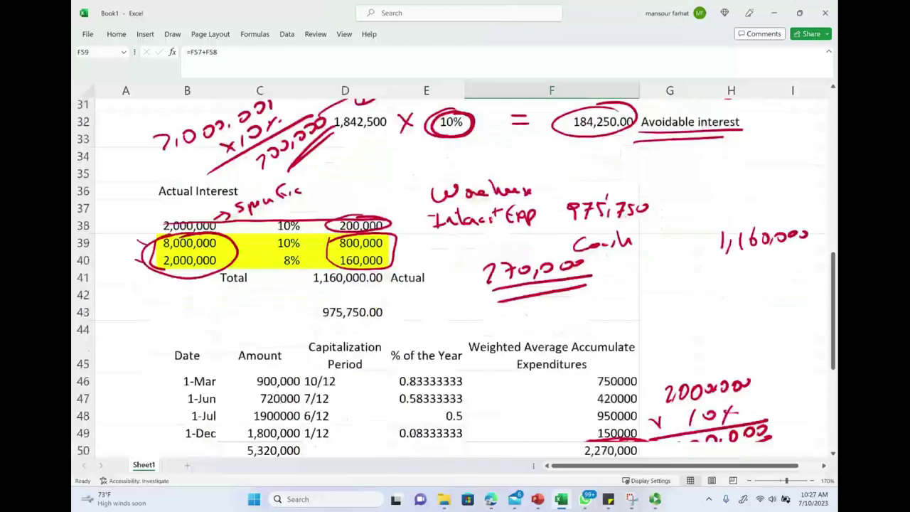
scroll(455, 277, "up", 1)
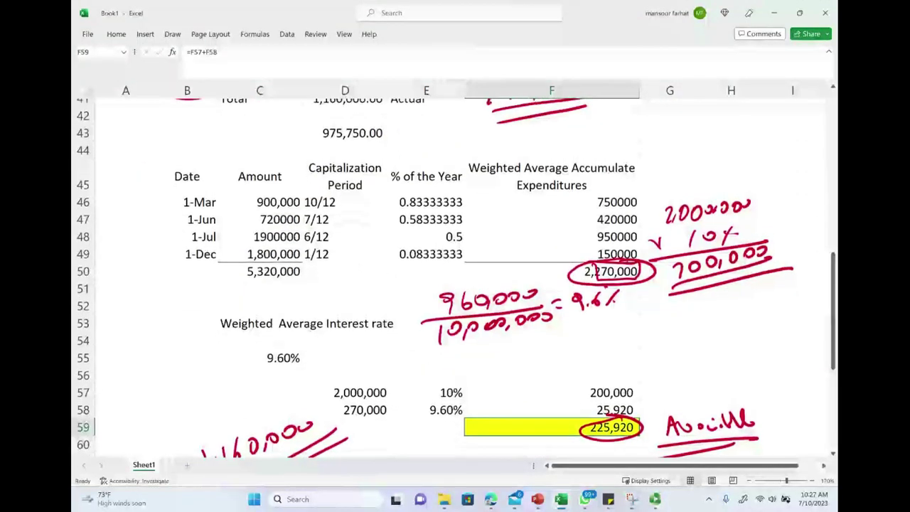
scroll(455, 277, "up", 4)
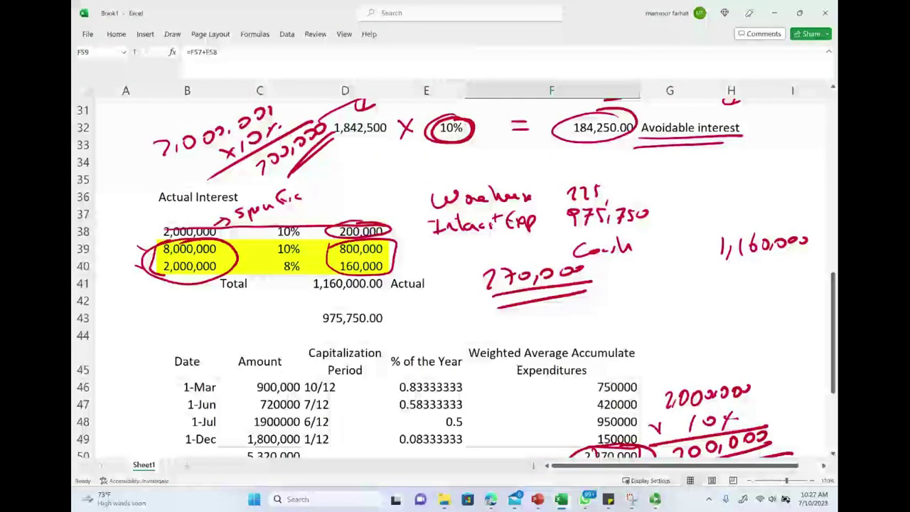
left_click_drag(567, 214, 637, 215)
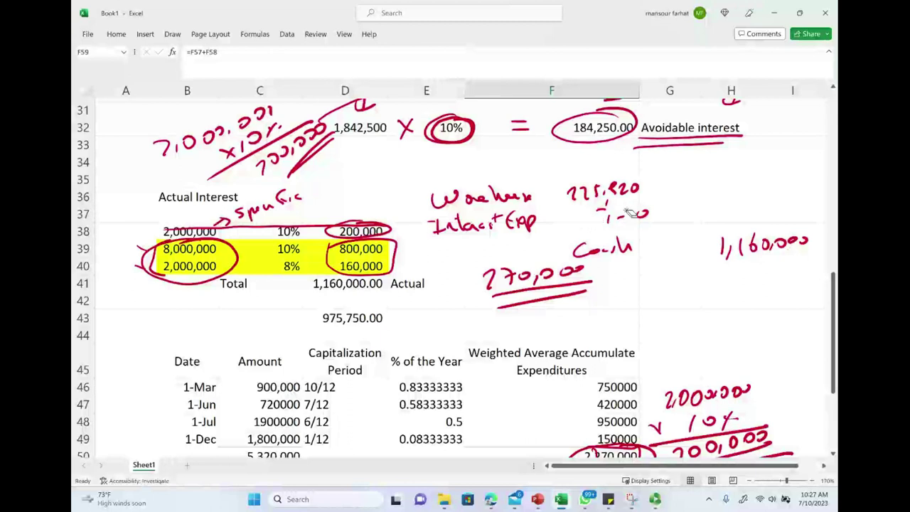
mouse_move(794, 214)
left_mouse_down()
mouse_move(814, 242)
mouse_move(669, 188)
mouse_move(681, 194)
mouse_move(598, 225)
mouse_move(622, 211)
mouse_move(566, 206)
left_mouse_up()
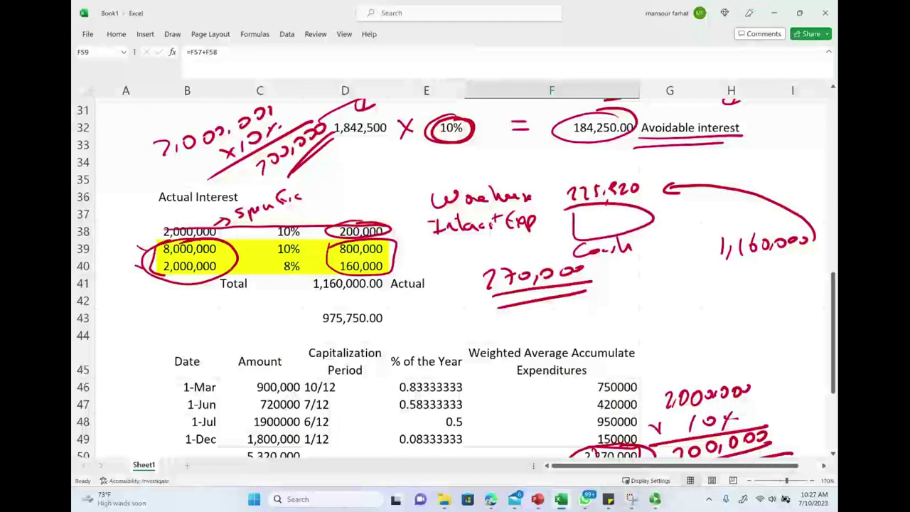
Step: Circle the $70,000 interest revenue in the problem text and erase the handwritten notes beside the warehouse expenditures
scroll(455, 277, "up", 8)
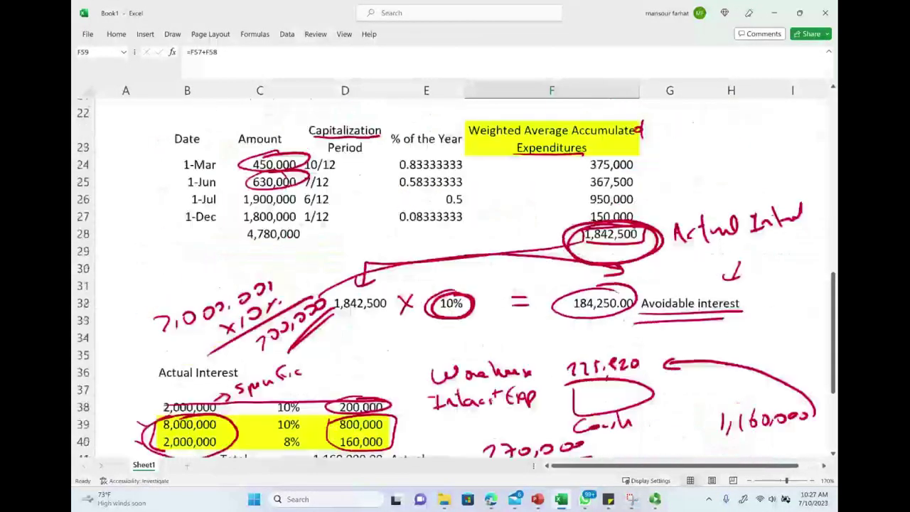
mouse_move(465, 284)
left_mouse_down()
mouse_move(494, 313)
mouse_move(444, 280)
left_mouse_up()
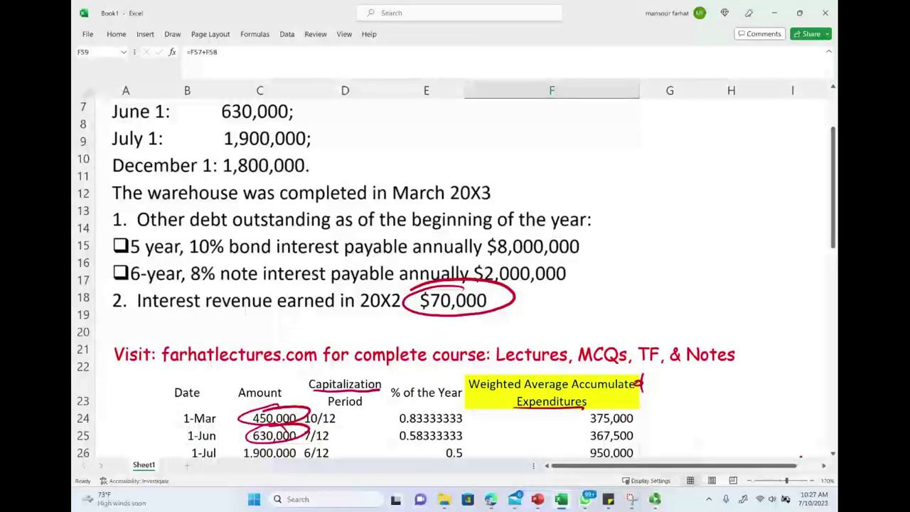
scroll(455, 277, "up", 3)
left_click_drag(405, 113, 442, 257)
left_click_drag(410, 190, 458, 221)
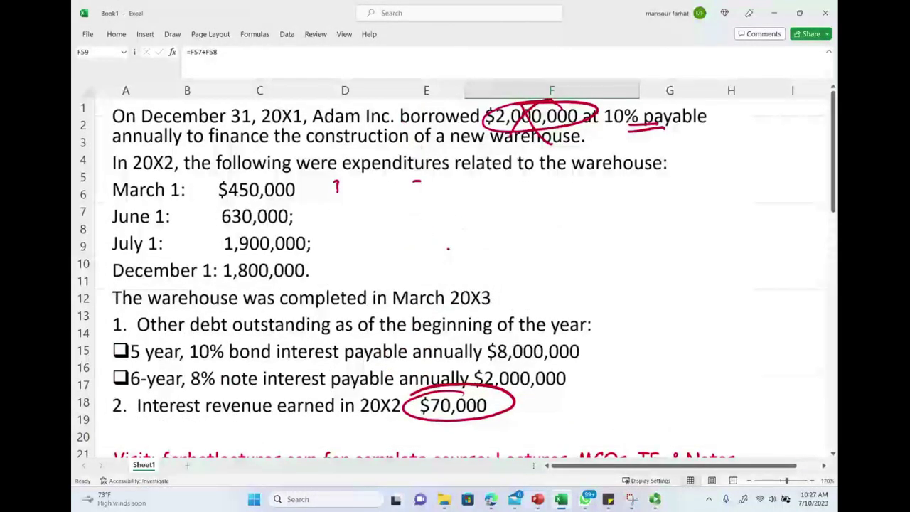
Step: Handwrite U.S. GAAP in the blank area beside the expenditure list and double underline it
left_click_drag(388, 220, 435, 235)
left_click(446, 233)
mouse_move(470, 209)
left_mouse_down()
mouse_move(457, 228)
mouse_move(480, 263)
mouse_move(519, 249)
left_mouse_up()
left_click(486, 215)
mouse_move(516, 256)
left_mouse_down()
mouse_move(540, 254)
mouse_move(598, 213)
left_mouse_up()
left_click_drag(488, 264, 609, 237)
left_click_drag(492, 292, 638, 257)
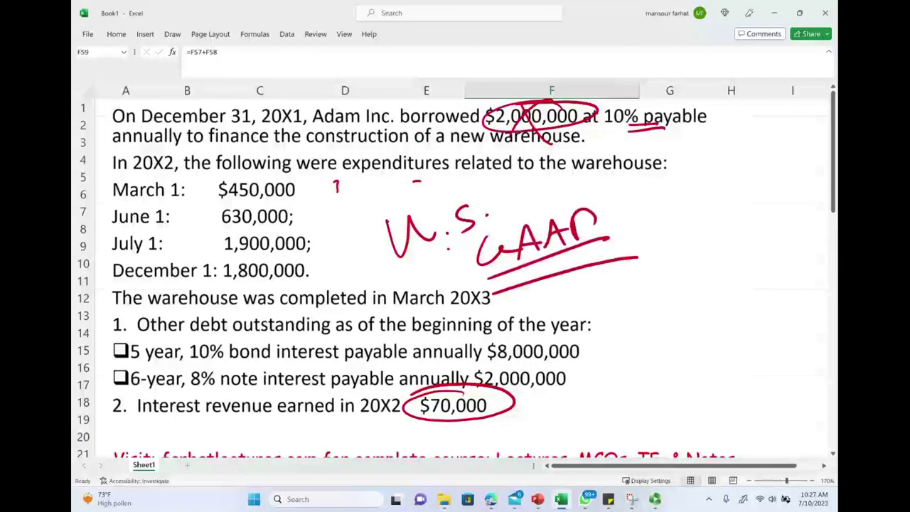
left_click_drag(579, 225, 573, 243)
Step: Erase the ink annotations around the first expenditure table and row 32, and circle the 1,842,500 total in F28
scroll(768, 282, "down", 6)
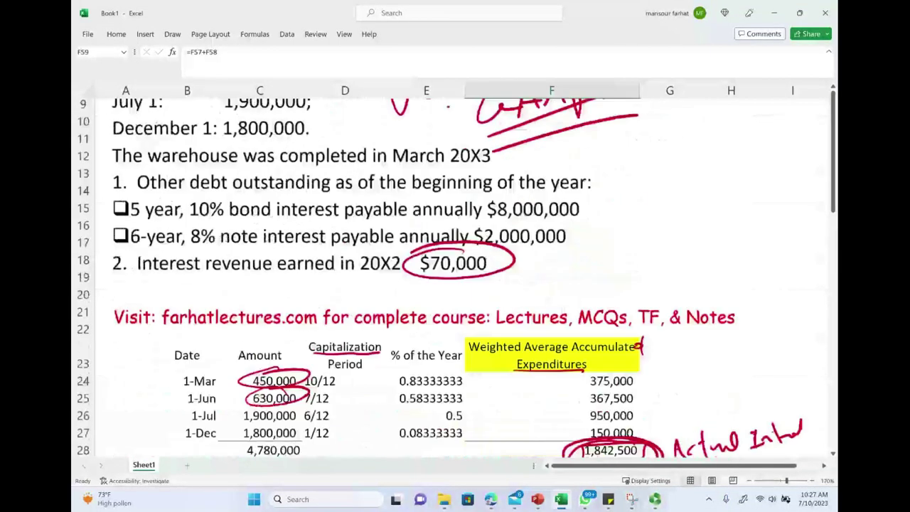
mouse_move(768, 282)
left_mouse_down()
mouse_move(647, 299)
mouse_move(640, 367)
mouse_move(448, 367)
mouse_move(331, 356)
mouse_move(411, 271)
mouse_move(523, 227)
mouse_move(274, 244)
mouse_move(285, 347)
mouse_move(206, 377)
mouse_move(547, 375)
mouse_move(682, 430)
mouse_move(642, 413)
mouse_move(491, 437)
mouse_move(540, 453)
left_mouse_up()
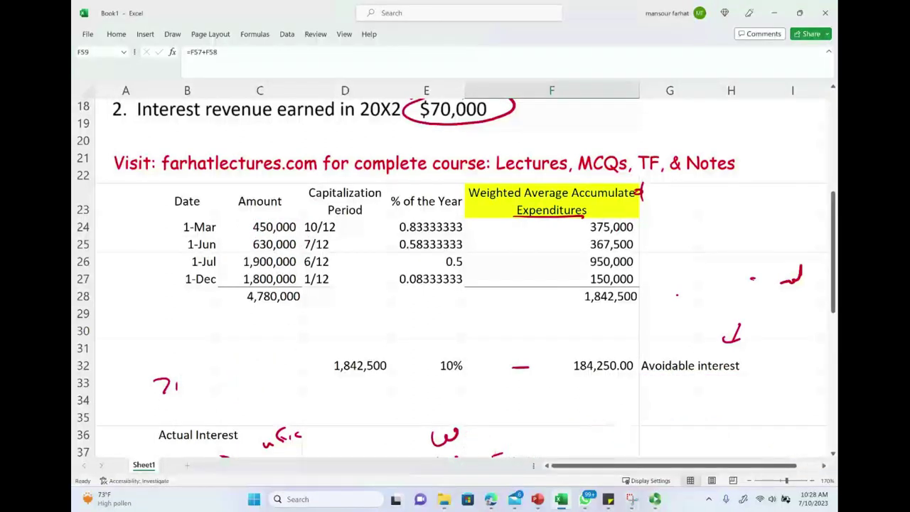
mouse_move(630, 283)
left_mouse_down()
mouse_move(566, 292)
mouse_move(640, 285)
left_mouse_up()
scroll(455, 278, "down", 3)
Step: Erase the ink around the Actual Interest section and second expenditure table, and circle the 9.60% weighted average interest rate
mouse_move(370, 327)
left_mouse_down()
mouse_move(320, 325)
mouse_move(168, 355)
mouse_move(158, 329)
left_mouse_up()
scroll(278, 288, "down", 5)
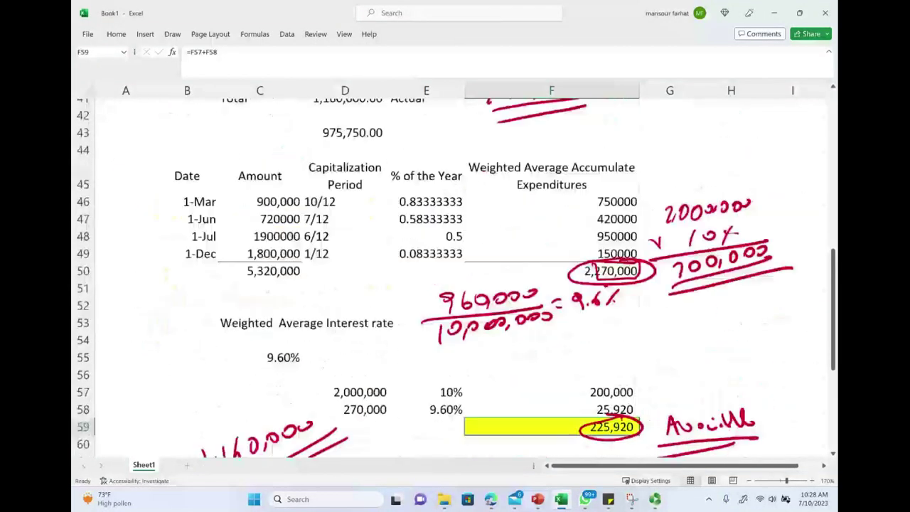
mouse_move(283, 312)
left_mouse_down()
mouse_move(250, 331)
mouse_move(283, 312)
left_mouse_up()
mouse_move(462, 313)
left_mouse_down()
mouse_move(469, 299)
mouse_move(576, 274)
mouse_move(546, 244)
mouse_move(772, 245)
mouse_move(711, 178)
mouse_move(748, 234)
mouse_move(688, 227)
mouse_move(713, 187)
left_mouse_up()
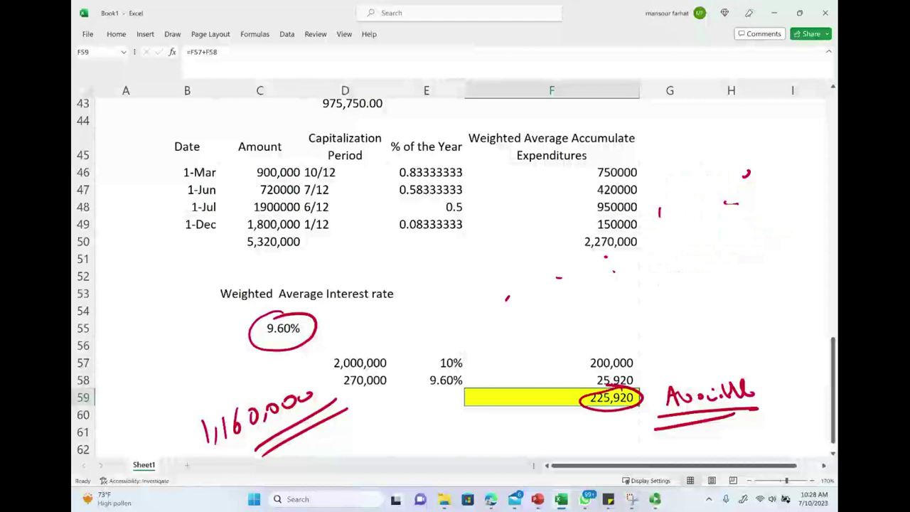
Step: Circle the 1,160,000.00 Actual total in row 41 and the Avoidable interest label in row 32
scroll(713, 187, "up", 3)
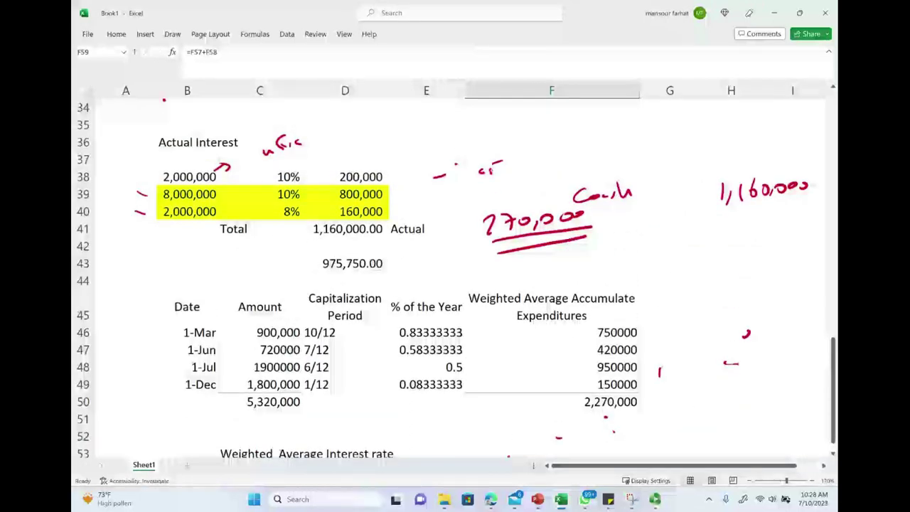
left_click_drag(384, 219, 350, 221)
scroll(455, 278, "up", 1)
mouse_move(726, 119)
left_mouse_down()
mouse_move(637, 147)
mouse_move(702, 118)
left_mouse_up()
scroll(702, 214, "up", 3)
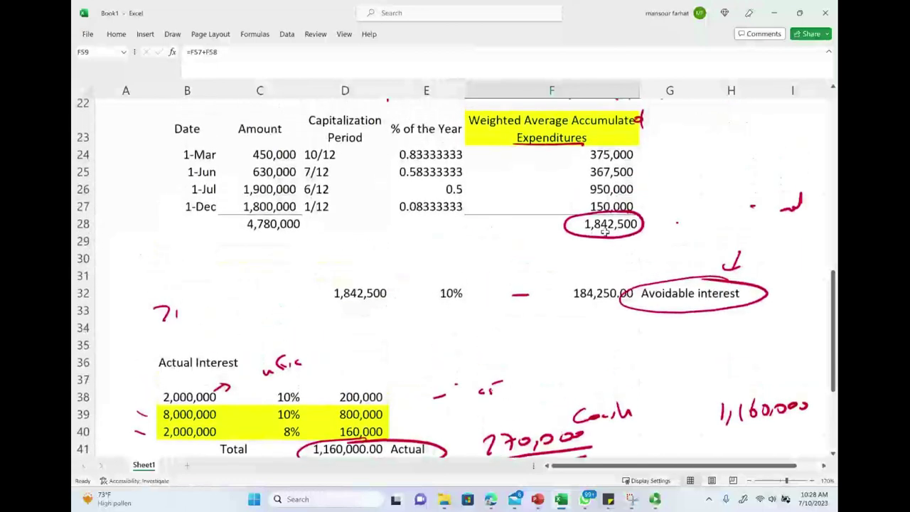
Step: Erase the circle around Avoidable interest and redraw the one around 1,842,500 with an arrow leading to that label
left_click_drag(590, 401, 589, 332)
key("ctrl+z")
left_click_drag(707, 310, 801, 207)
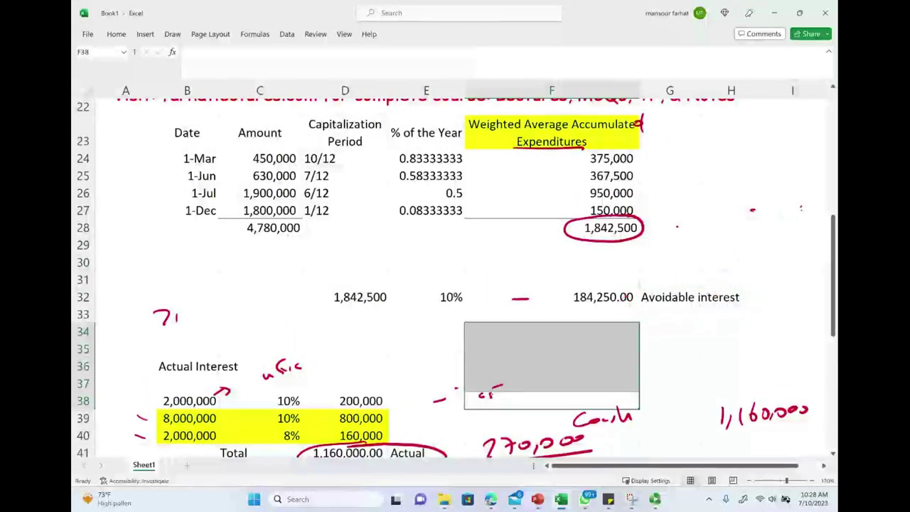
mouse_move(626, 212)
left_mouse_down()
mouse_move(572, 217)
mouse_move(644, 213)
mouse_move(674, 281)
left_mouse_up()
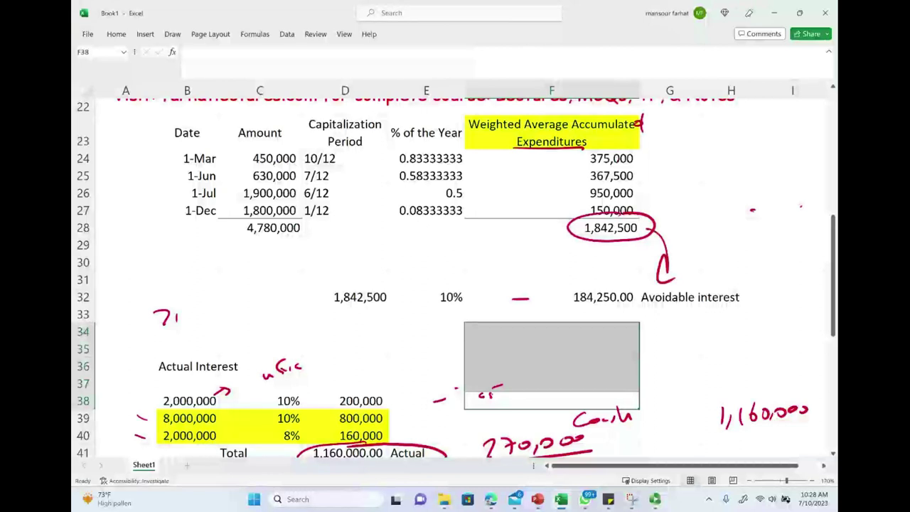
Step: Erase the Avoidable note, the circle on F59 and the double underline below the handwritten 1,160,000
scroll(455, 278, "down", 7)
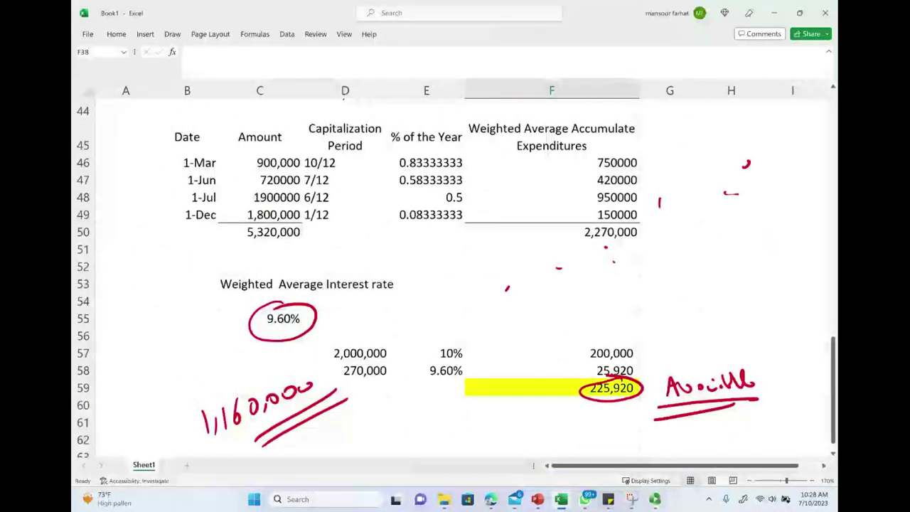
left_click_drag(747, 384, 604, 398)
left_click_drag(341, 395, 299, 426)
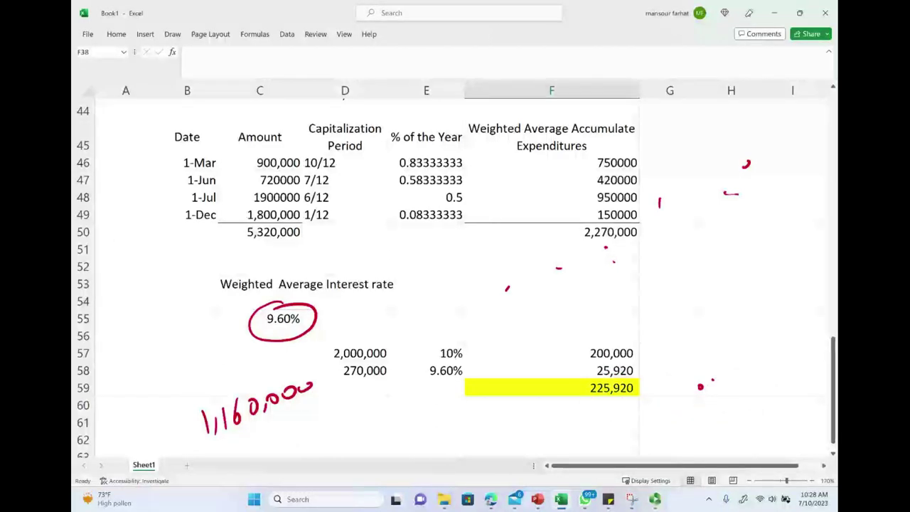
Step: Remove the handwritten U.S. GAAP note and the circle around the $70,000 interest revenue
scroll(455, 277, "up", 4)
scroll(455, 277, "up", 10)
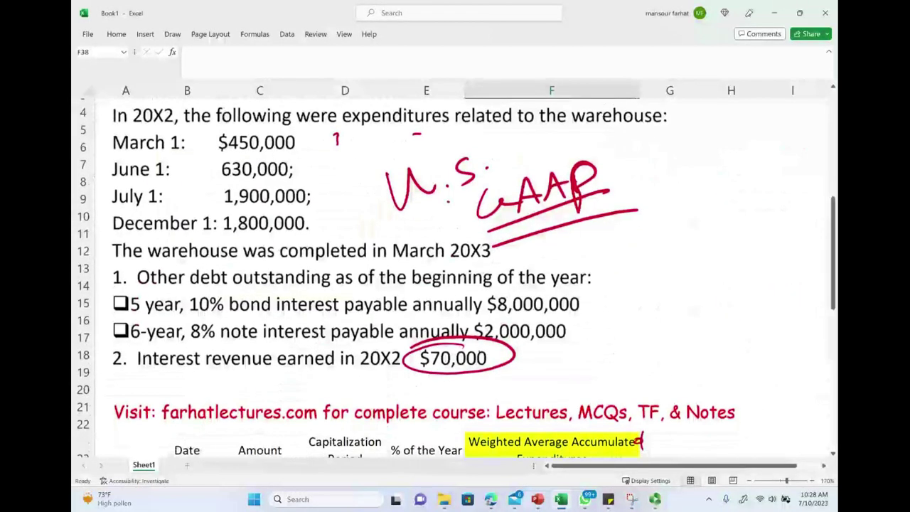
key("ctrl+z")
key("ctrl+z")
key("ctrl+z")
key("ctrl+z")
key("ctrl+z")
key("ctrl+z")
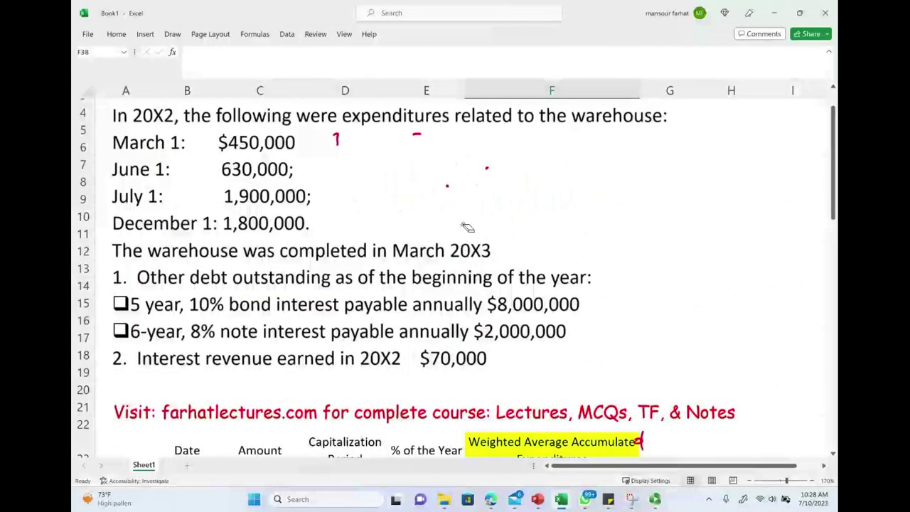
Step: Circle the farhatlectures.com address in row 21
scroll(455, 277, "down", 1)
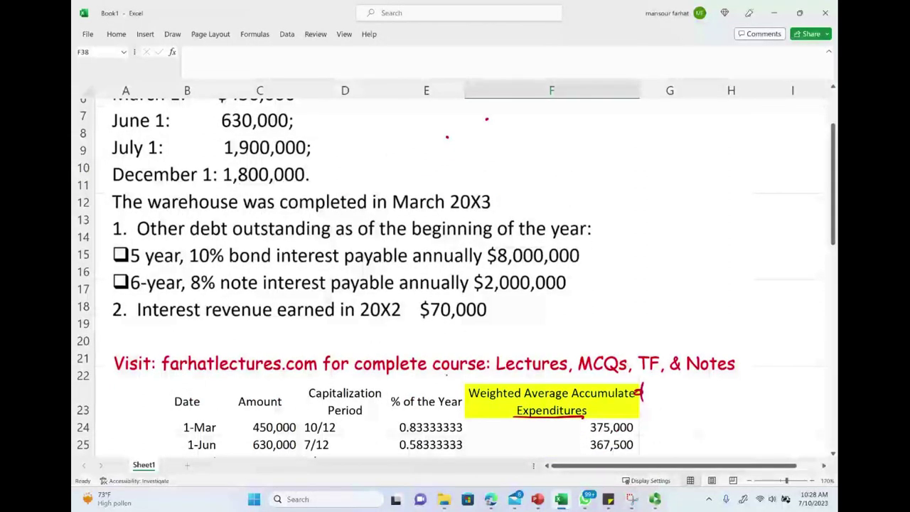
mouse_move(274, 332)
left_mouse_down()
mouse_move(222, 326)
mouse_move(355, 334)
mouse_move(282, 313)
left_mouse_up()
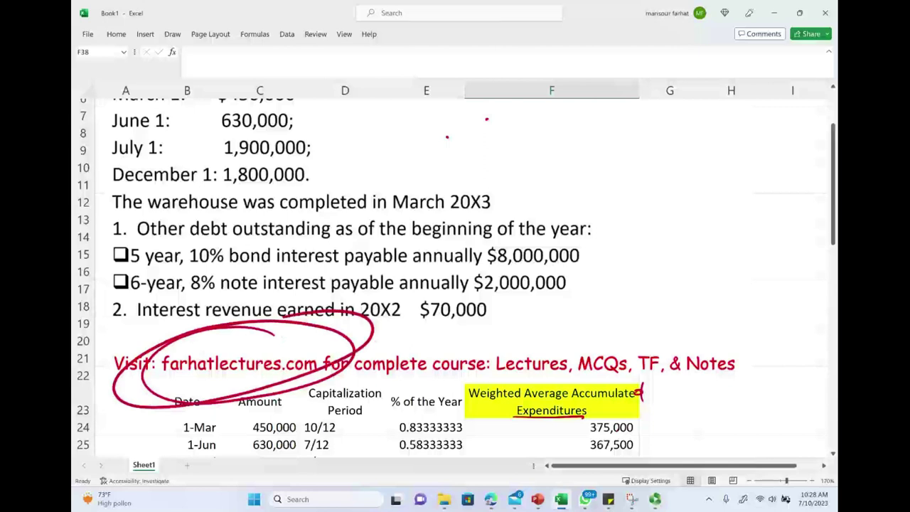